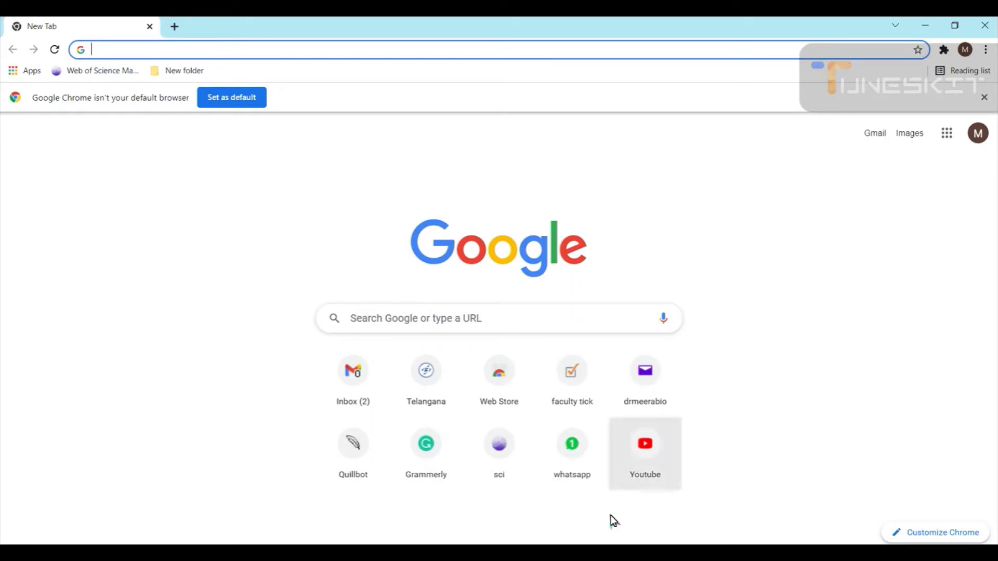
Run a Google search for 'orcid' from the new tab page
click(370, 318)
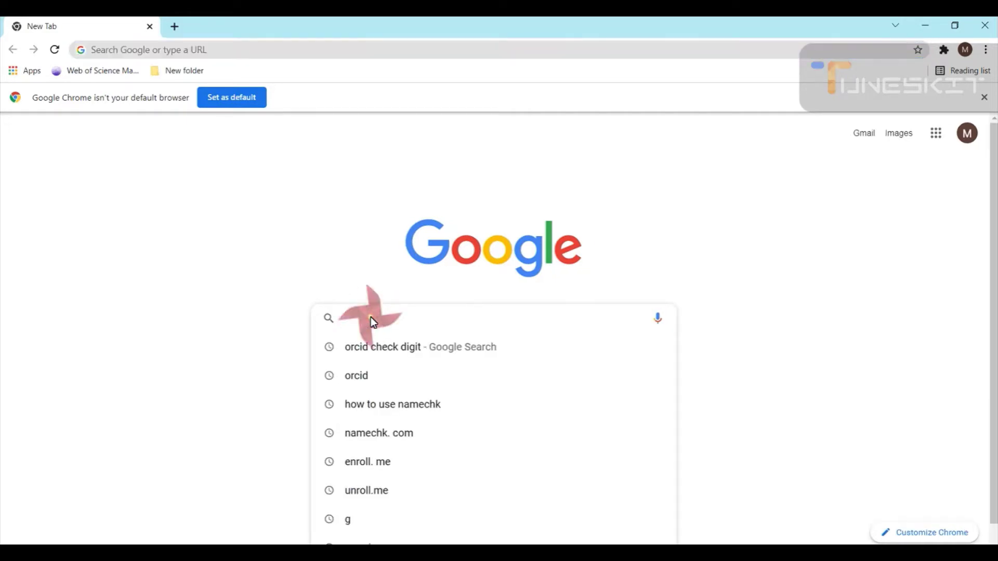
text(orci)
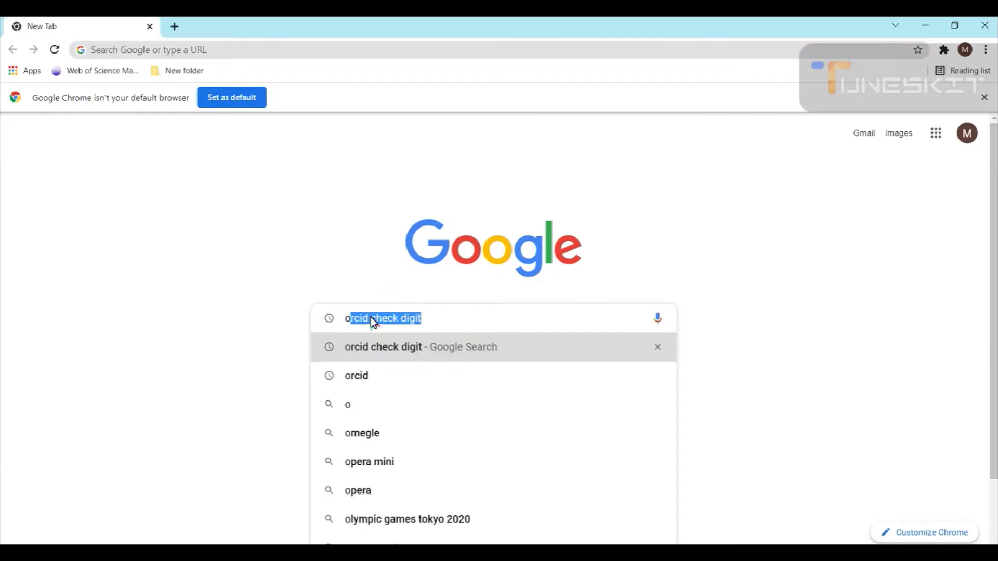
text(d)
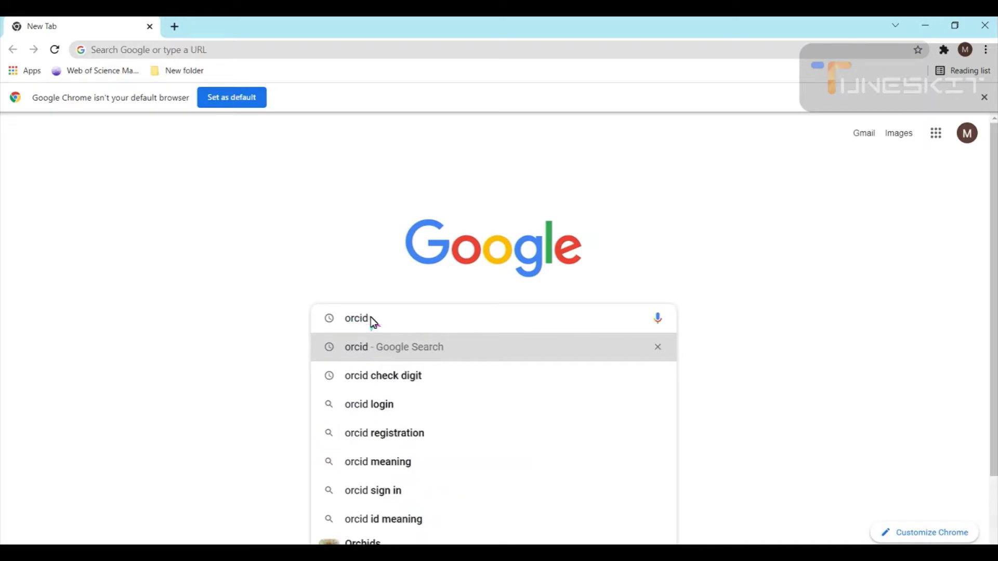
key(Return)
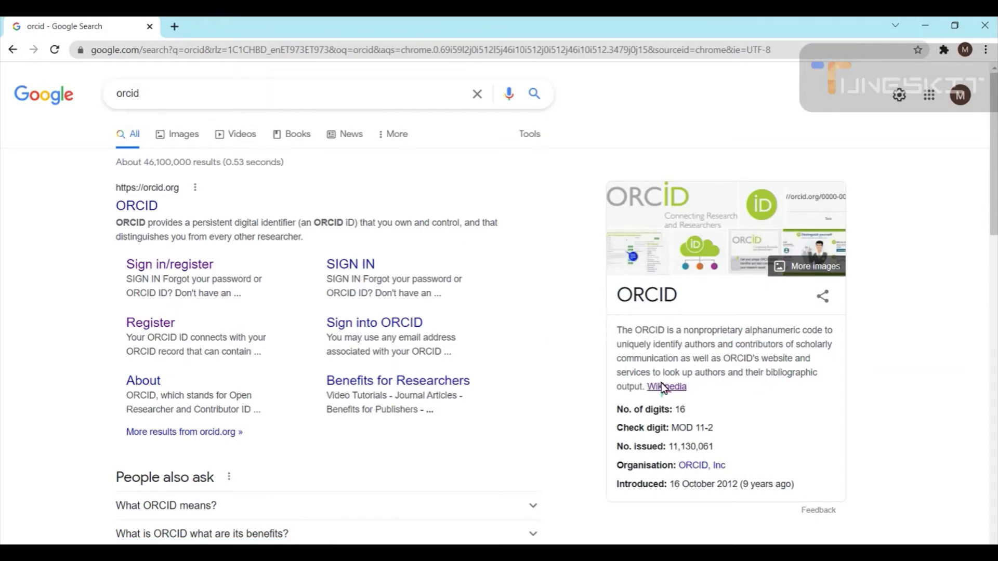
Expand and collapse the 'What ORCID means?' answer, then follow the orcid.org Register sitelink
scroll(634, 358, down, 1)
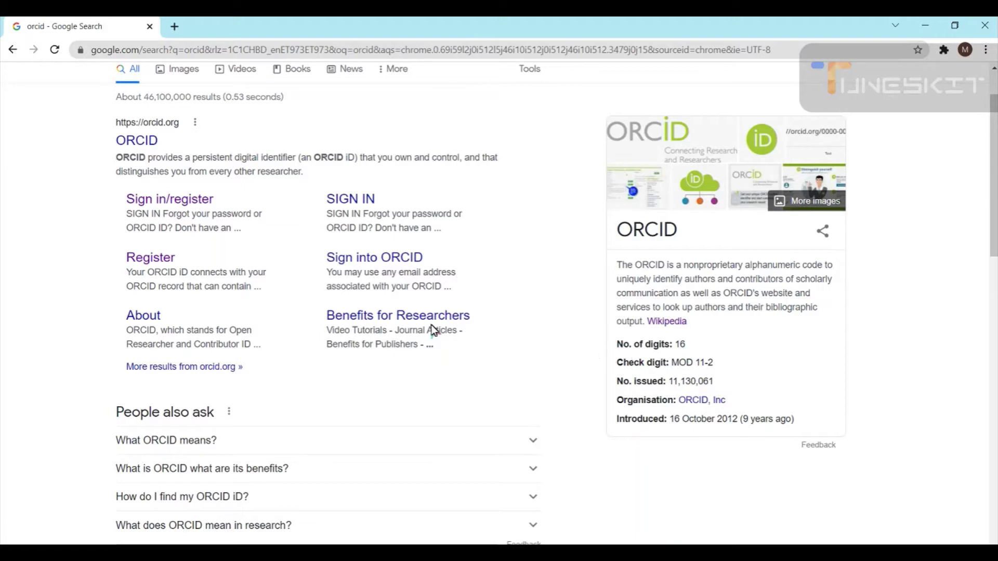
scroll(329, 341, down, 3)
click(208, 310)
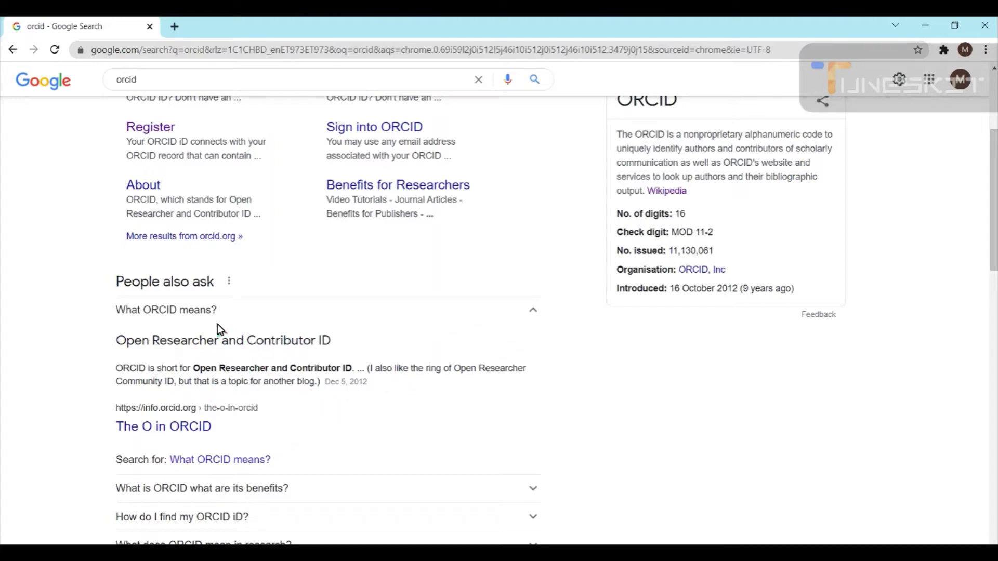
click(182, 310)
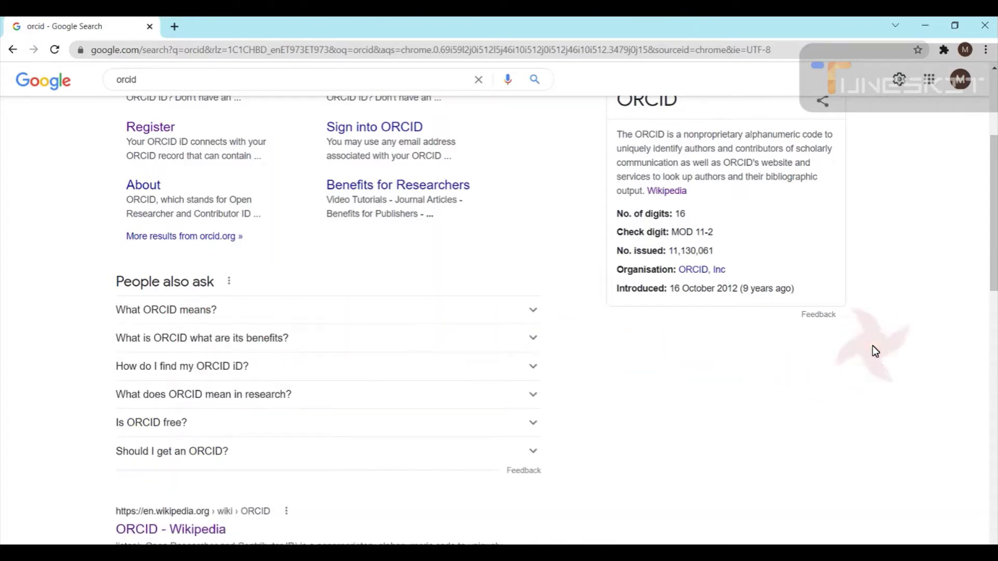
scroll(872, 342, up, 4)
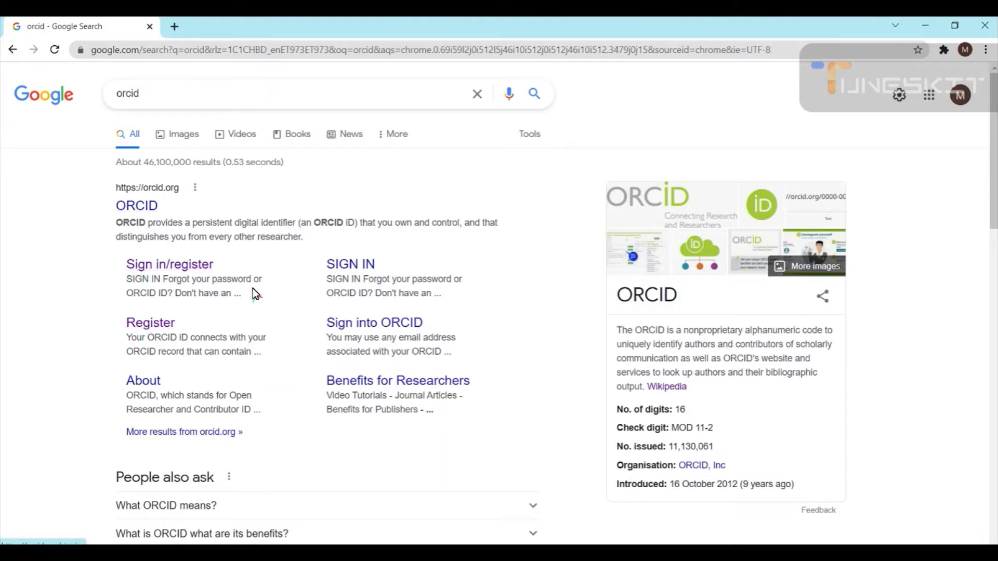
click(144, 328)
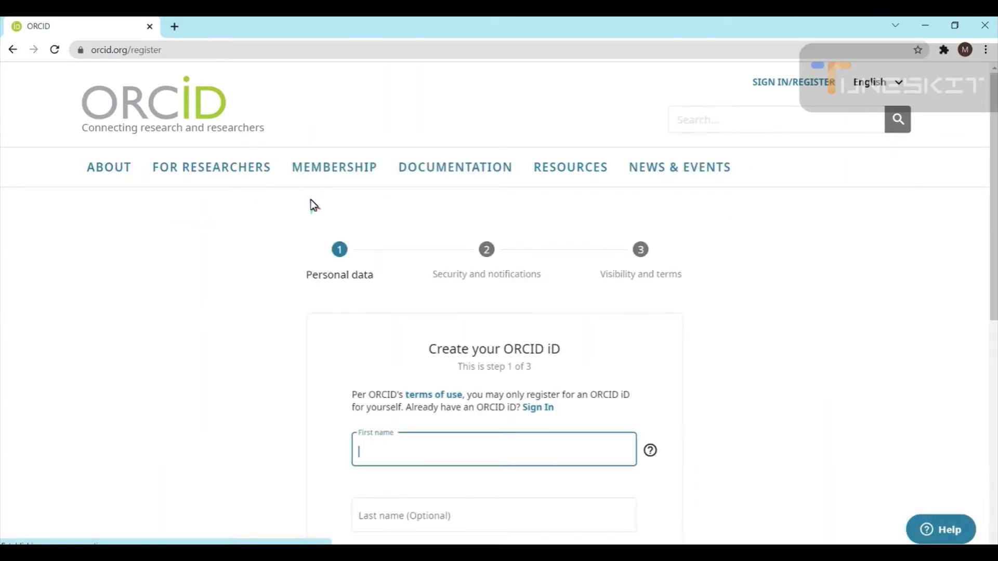
Look over the Create your ORCID iD step 1 form and try NEXT while it is empty
scroll(541, 290, down, 3)
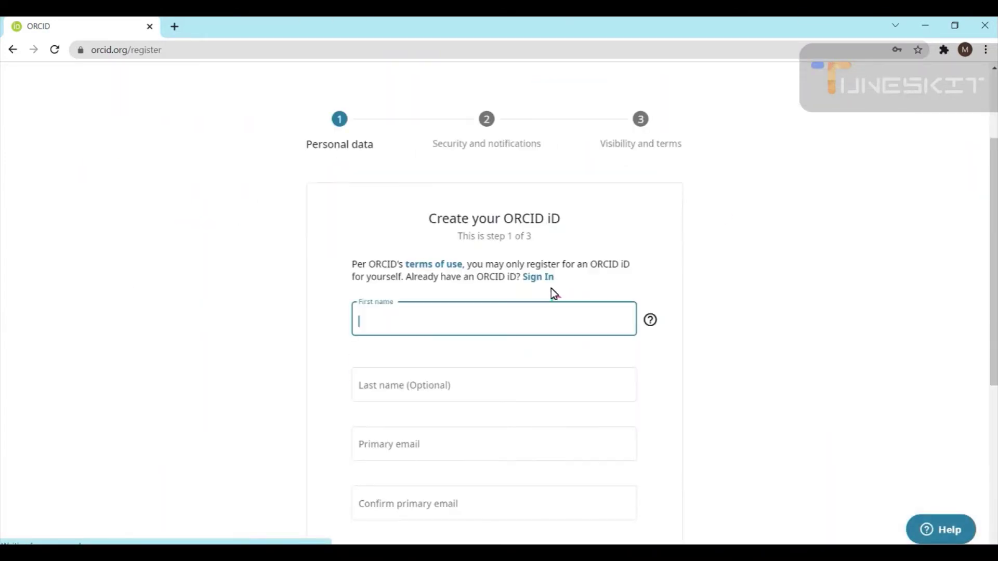
scroll(551, 288, down, 3)
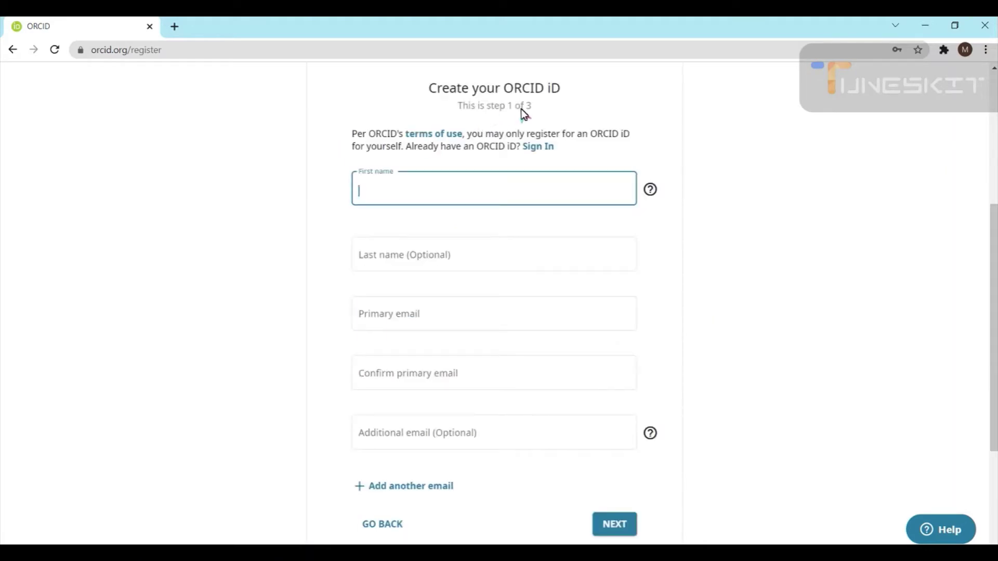
scroll(468, 151, up, 3)
scroll(359, 219, up, 2)
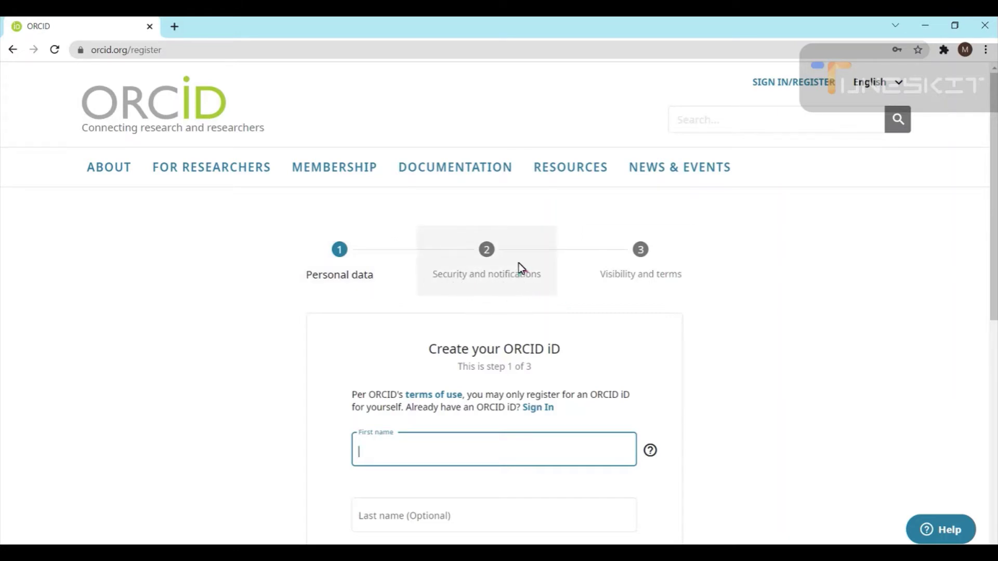
scroll(504, 266, down, 1)
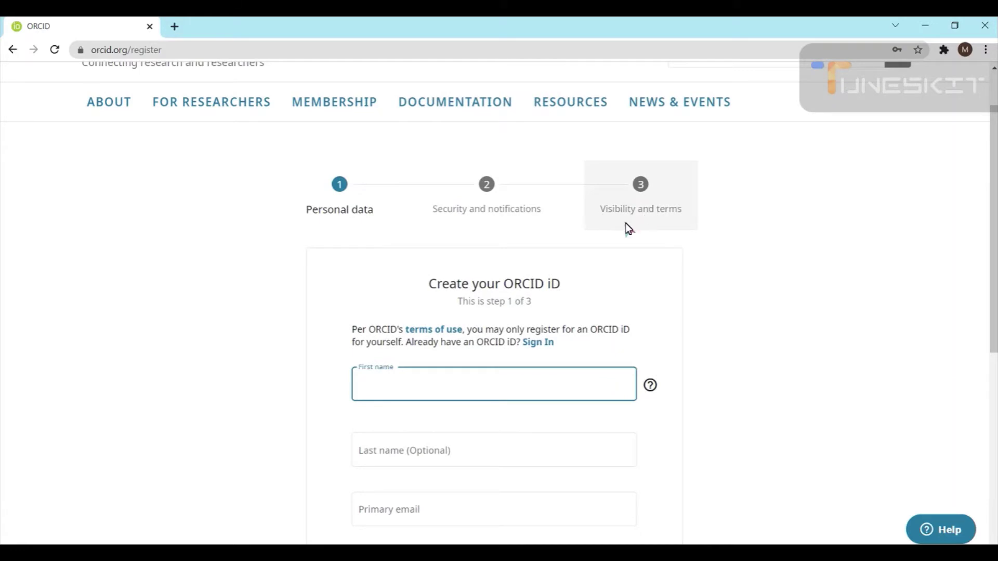
scroll(653, 218, down, 1)
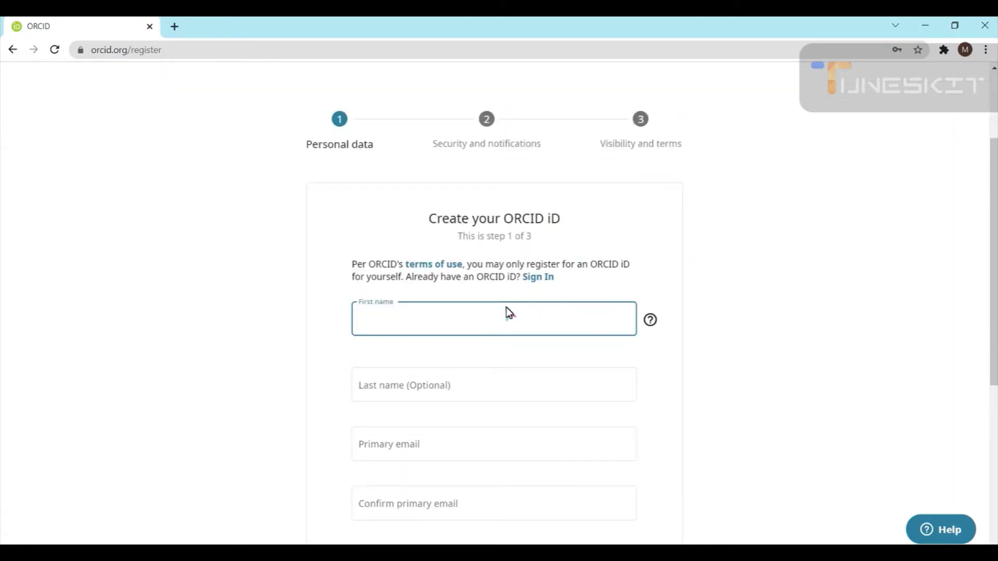
scroll(492, 260, down, 4)
scroll(350, 213, up, 1)
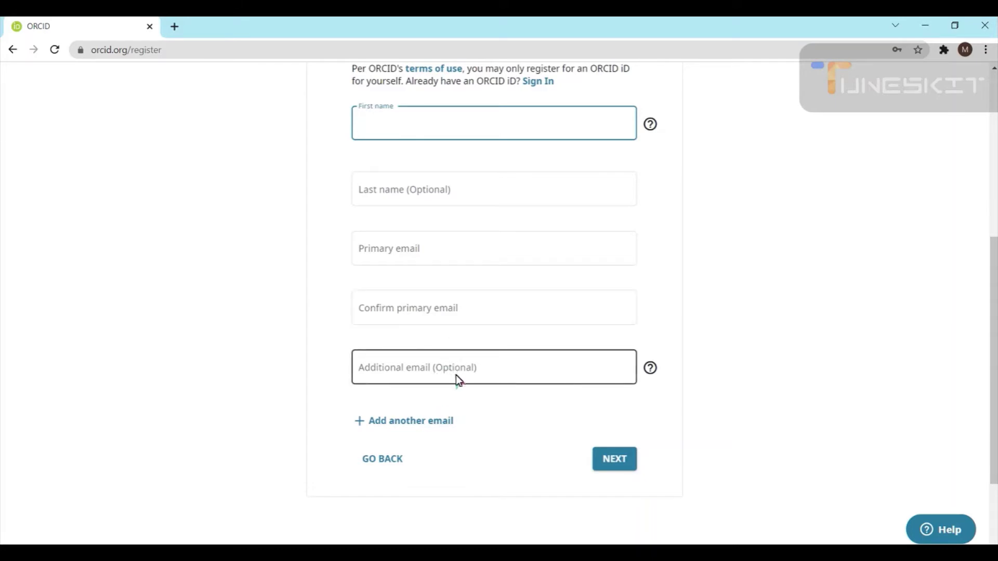
scroll(450, 402, down, 2)
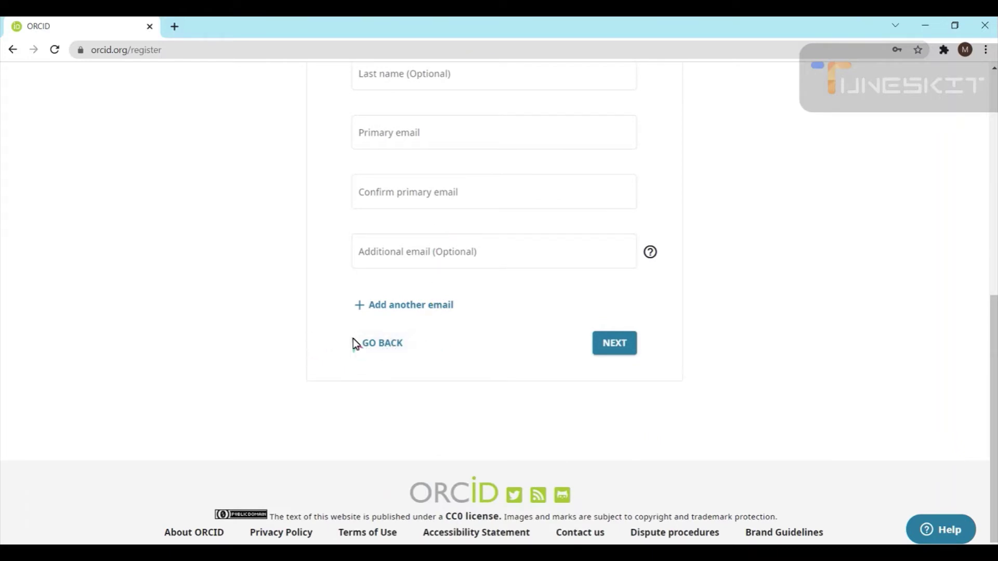
click(620, 344)
scroll(648, 346, down, 4)
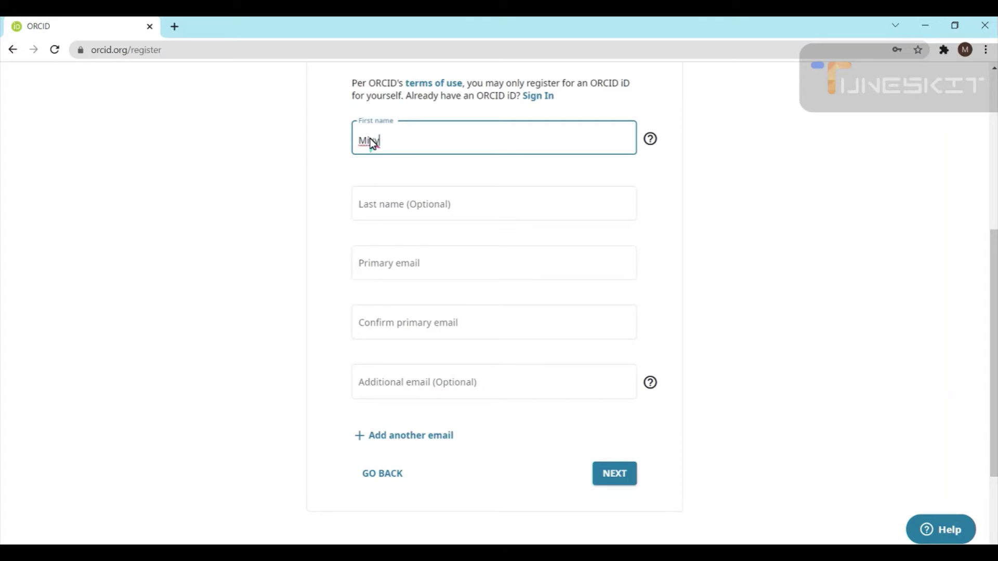
Enter the primary email address and type the confirmation email address
key(Tab)
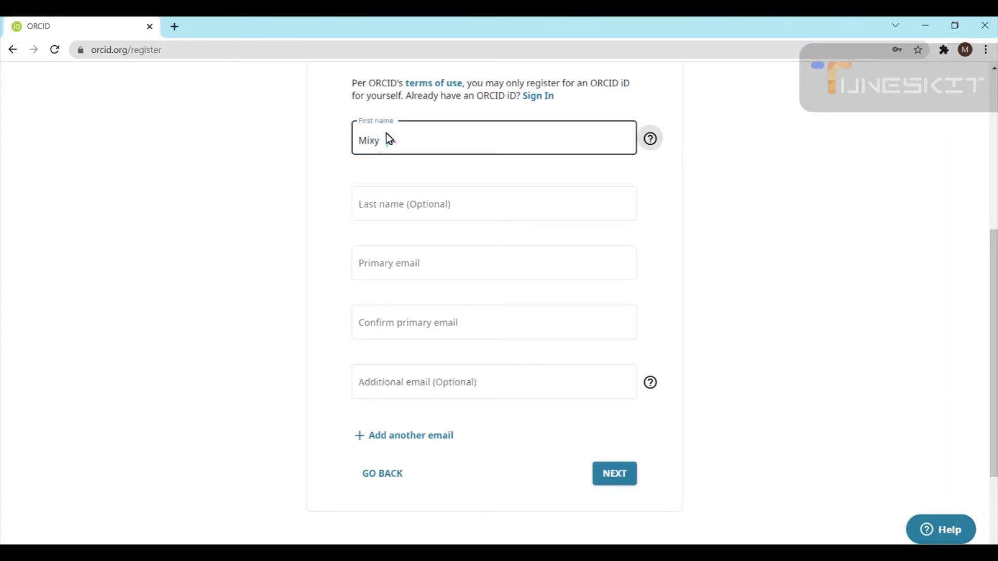
click(416, 263)
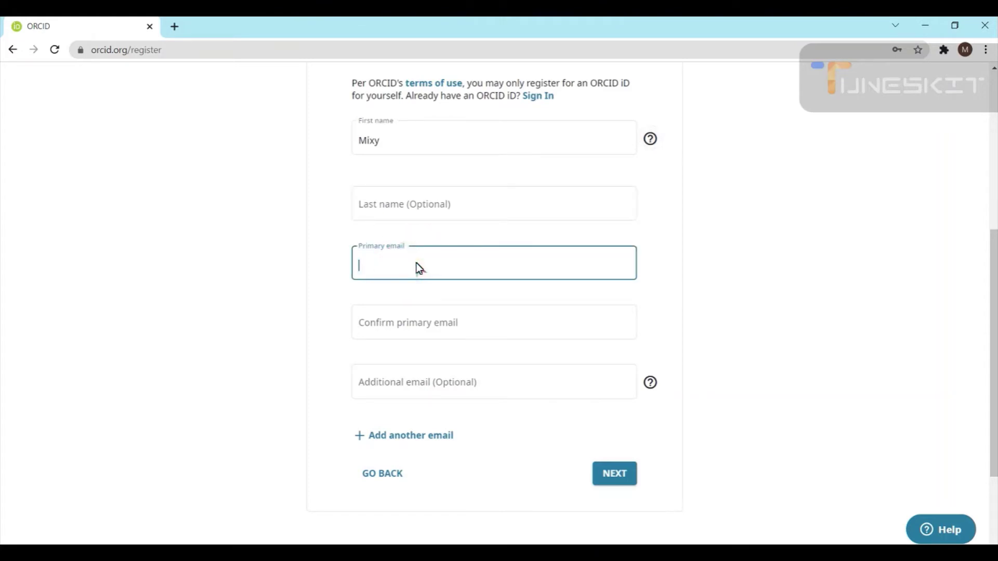
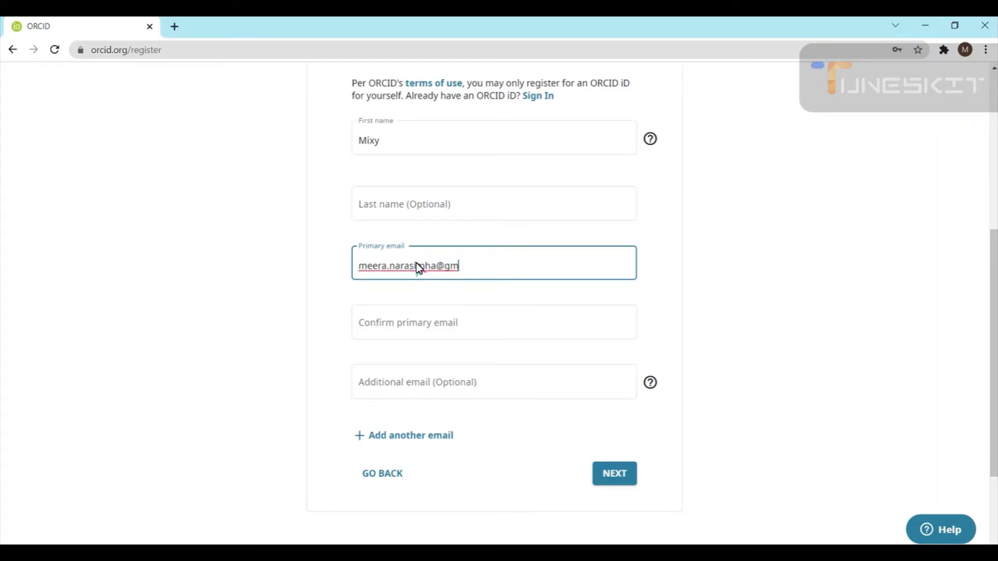
drag(487, 265, 319, 253)
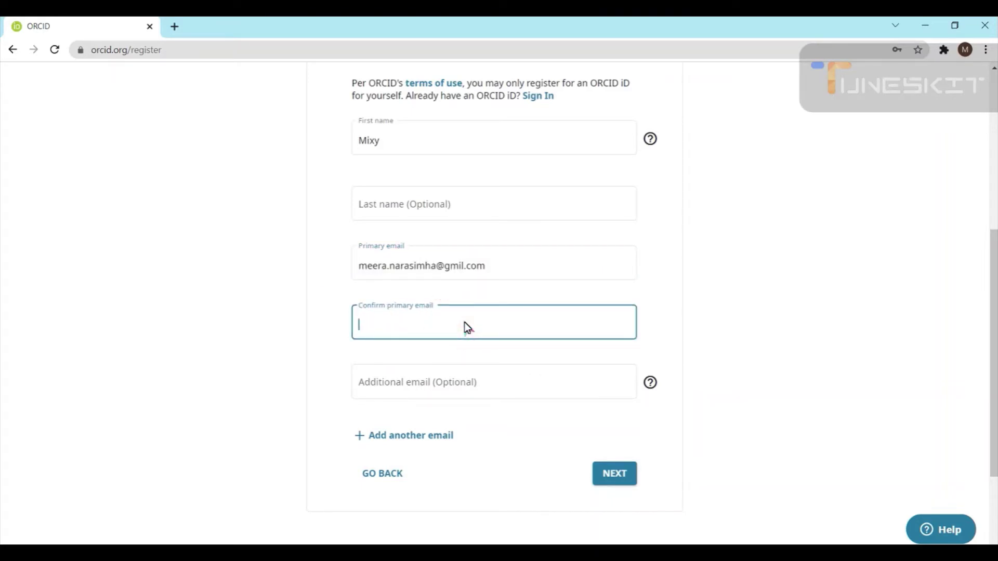
right_click(396, 330)
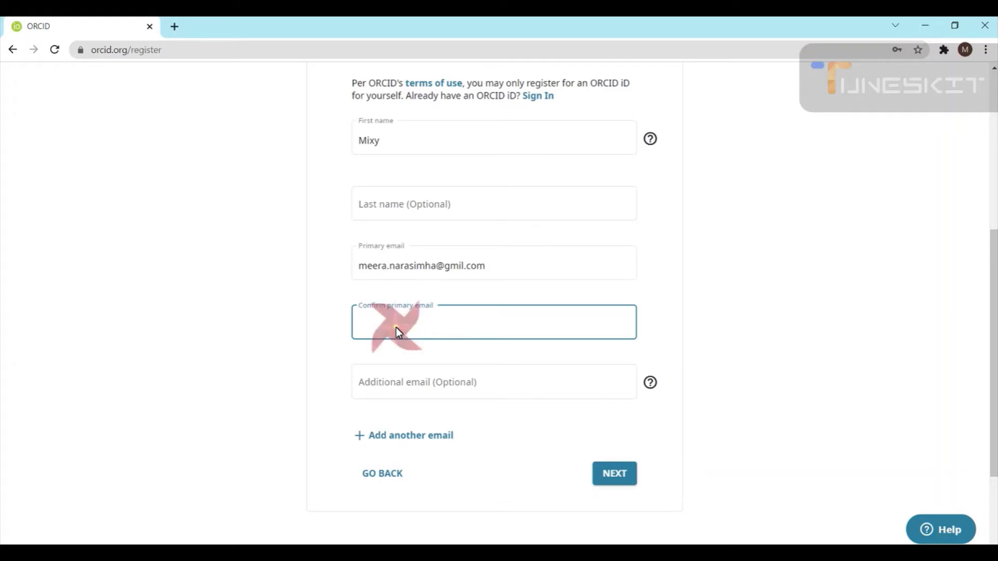
click(344, 379)
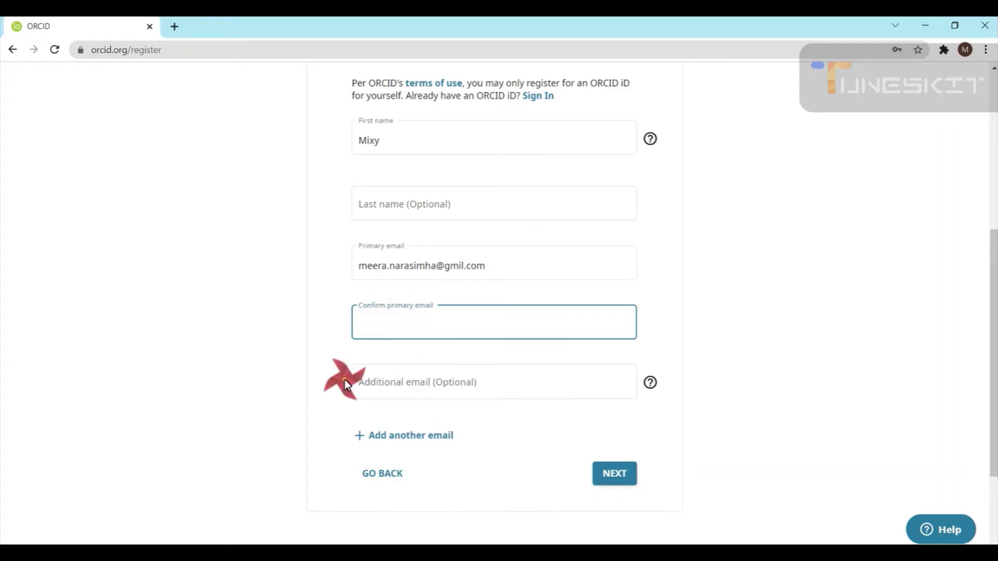
click(370, 323)
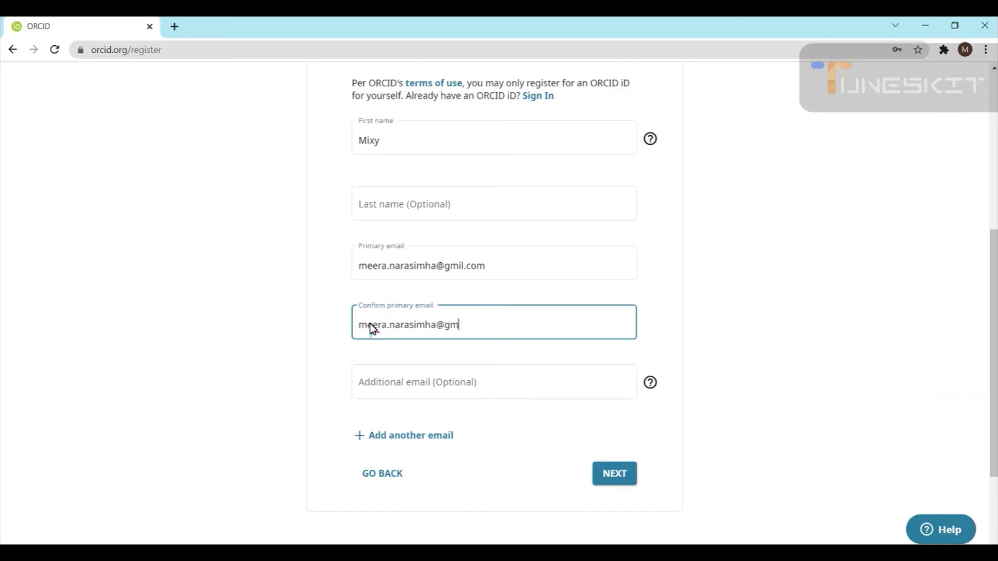
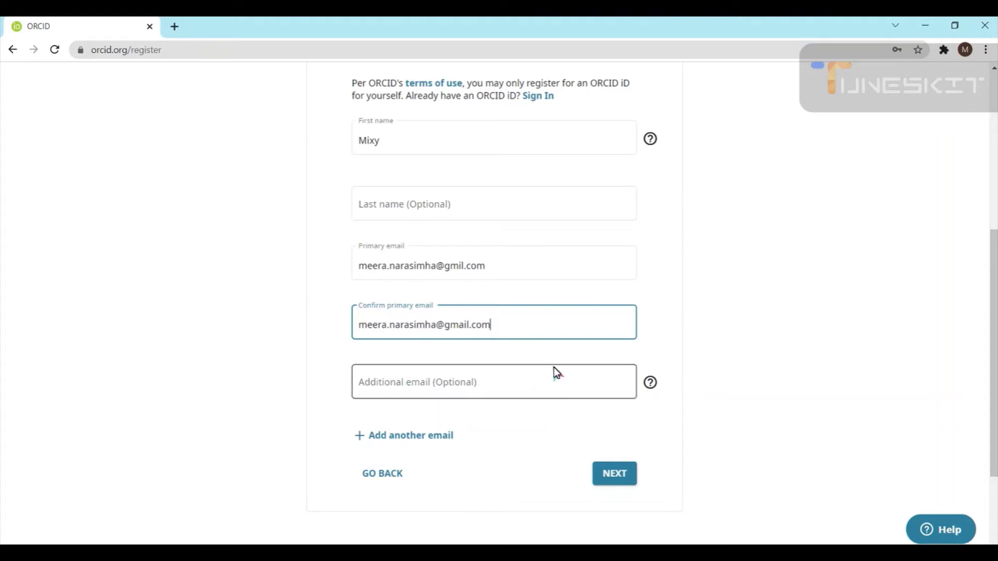
Check the additional-email help note, then fix 'gmil' to 'gmail' in the primary email
scroll(442, 341, down, 2)
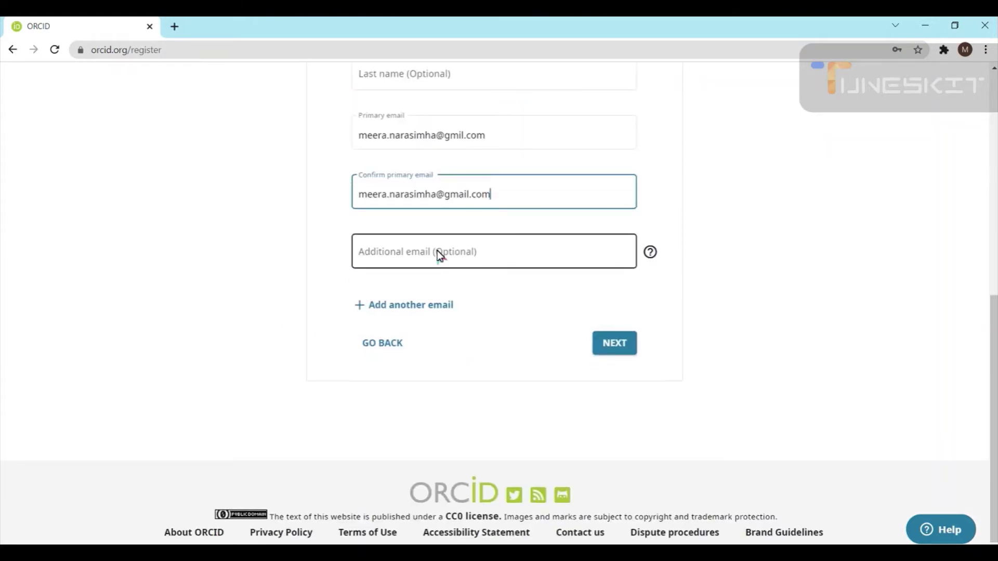
click(651, 252)
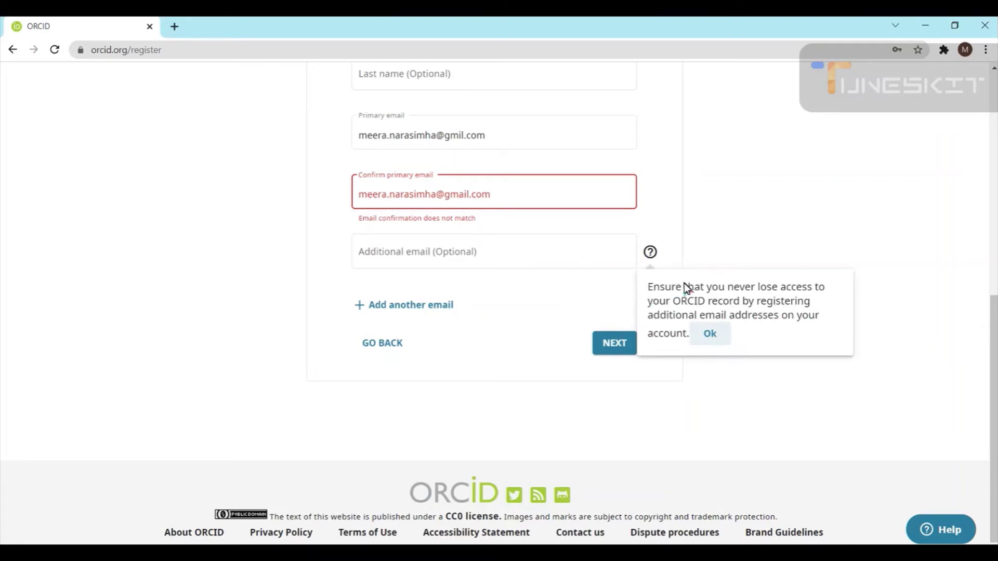
click(635, 235)
click(420, 201)
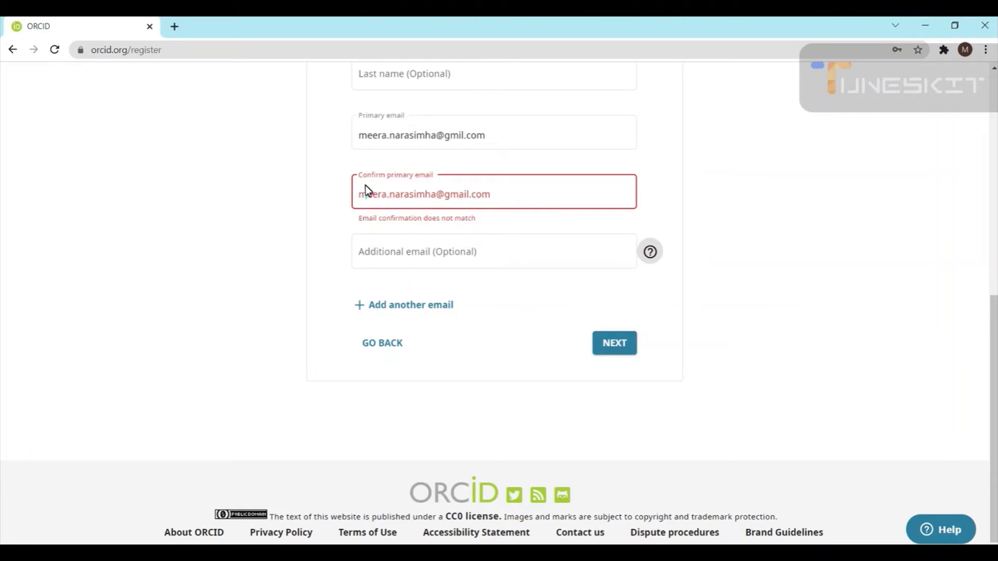
click(371, 148)
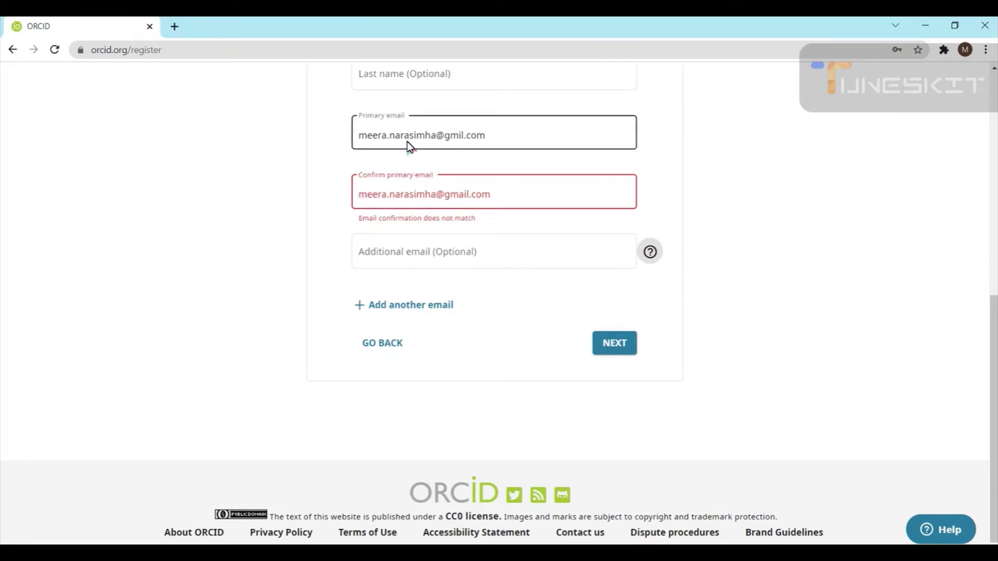
click(457, 140)
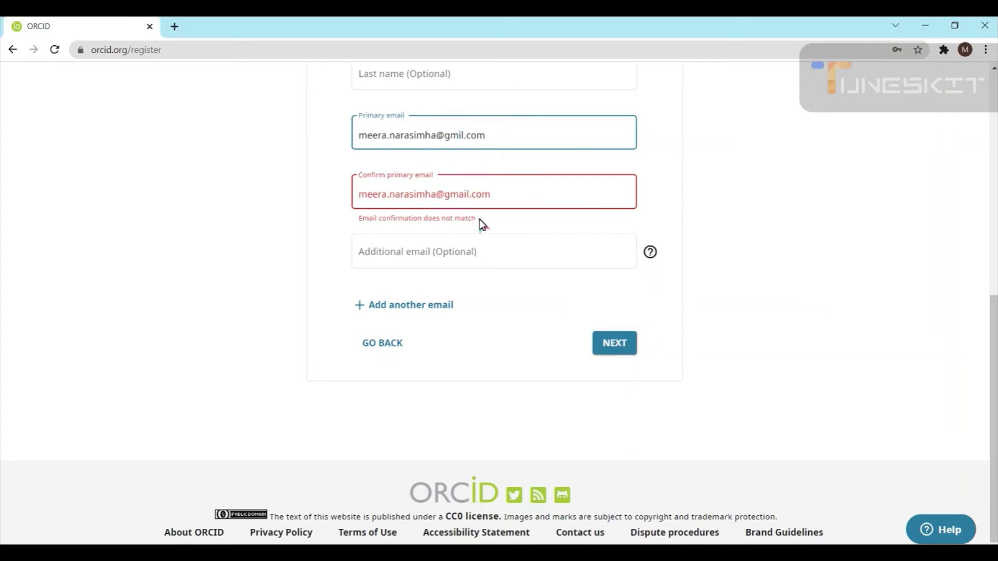
text(a)
click(735, 207)
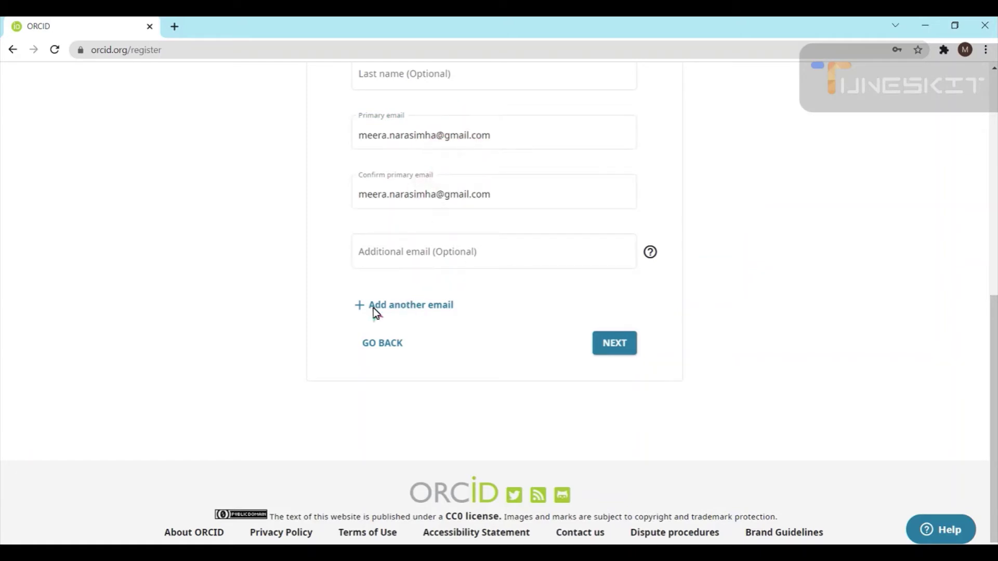
scroll(616, 344, up, 6)
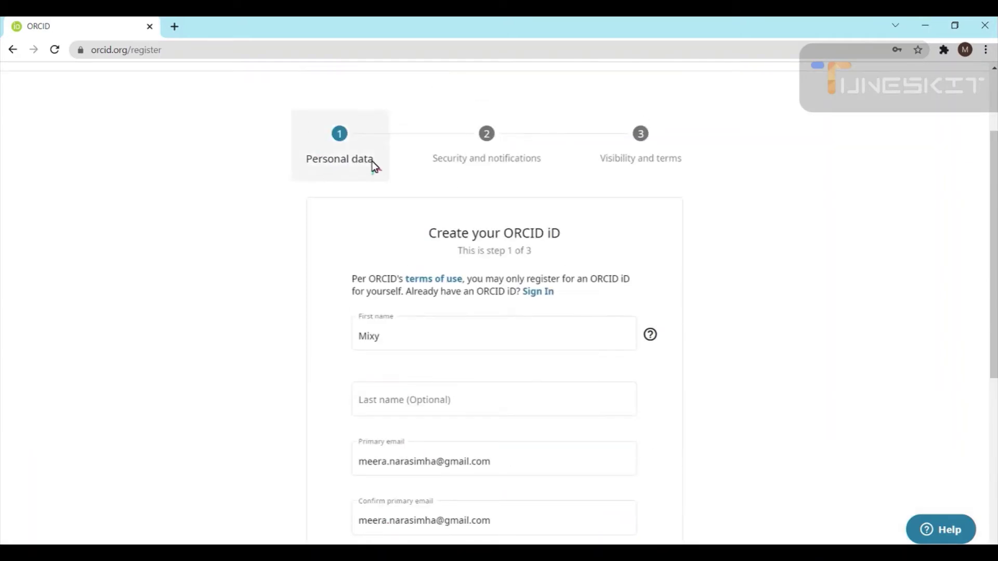
scroll(453, 287, down, 6)
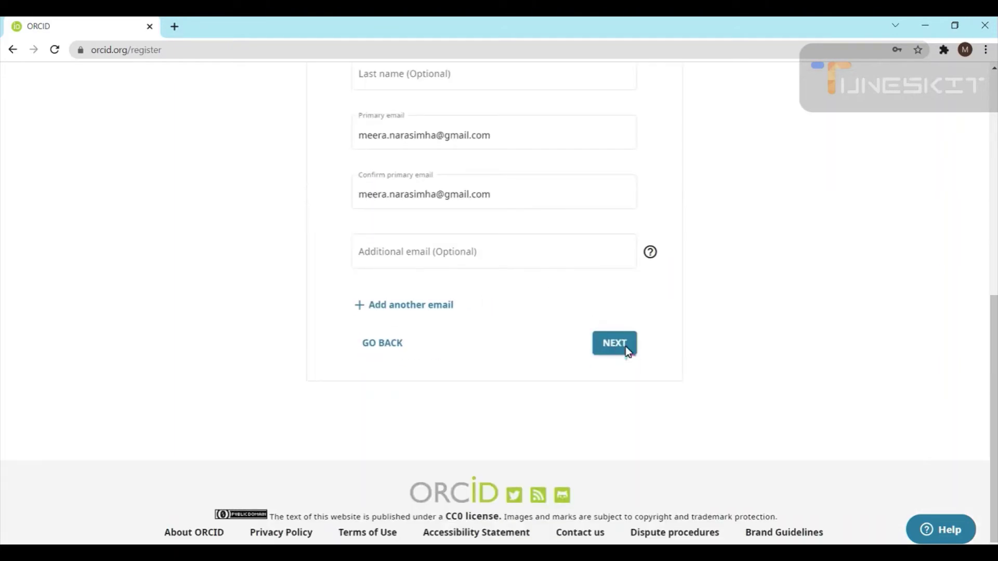
Go to step 2, answering 'None of these are me' in the 'Could this be you?' dialog
click(625, 347)
scroll(506, 348, down, 3)
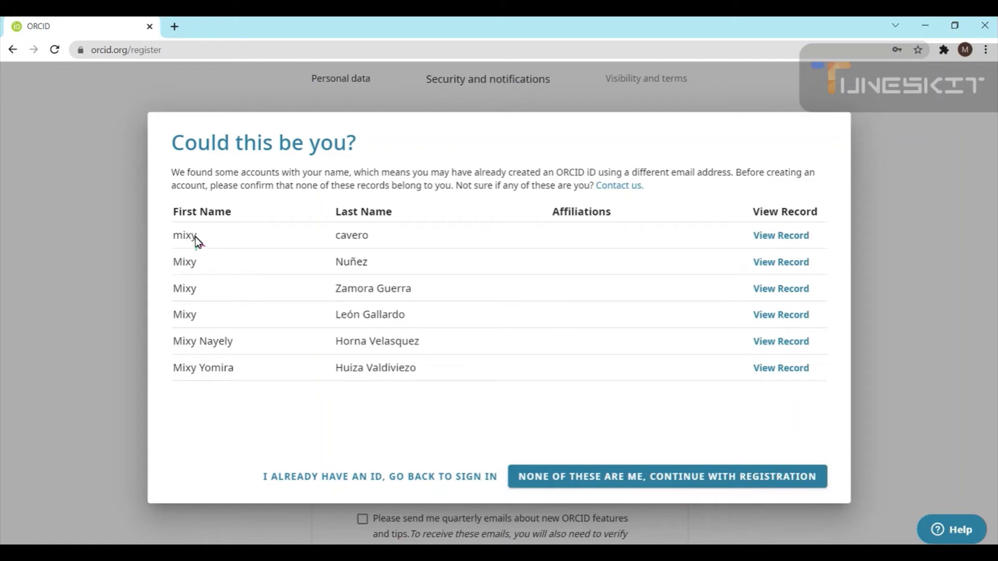
click(630, 476)
scroll(462, 350, down, 1)
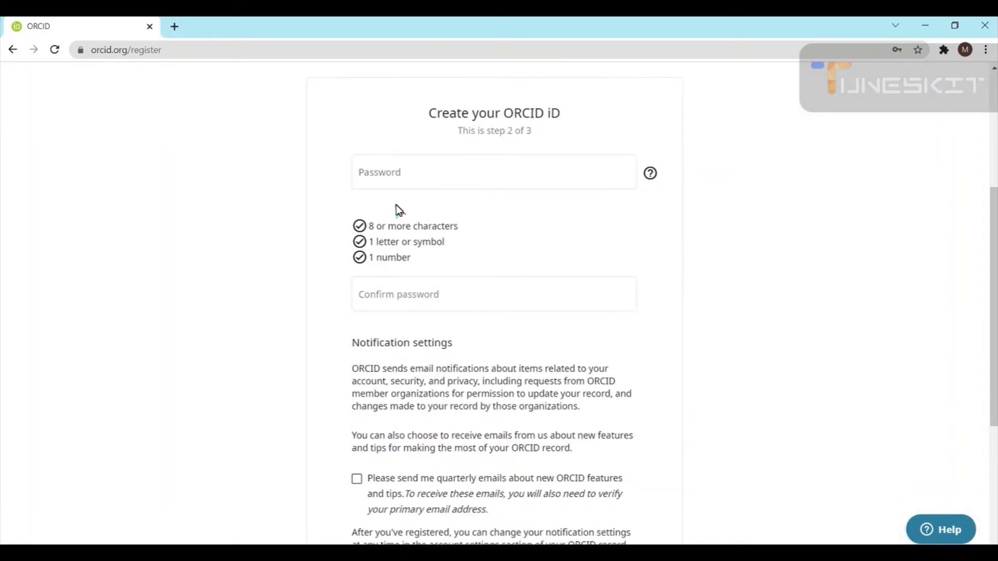
scroll(387, 198, up, 3)
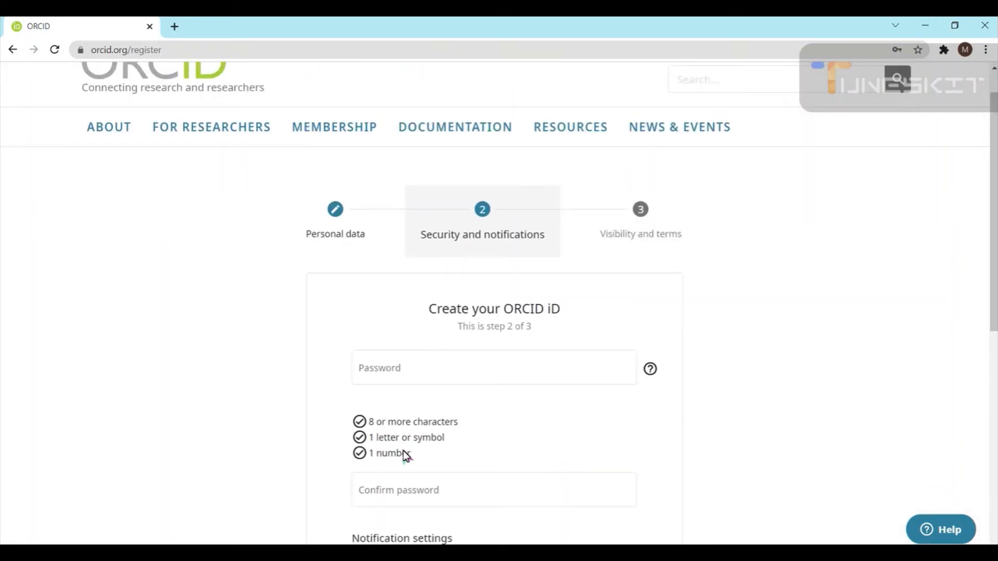
click(362, 370)
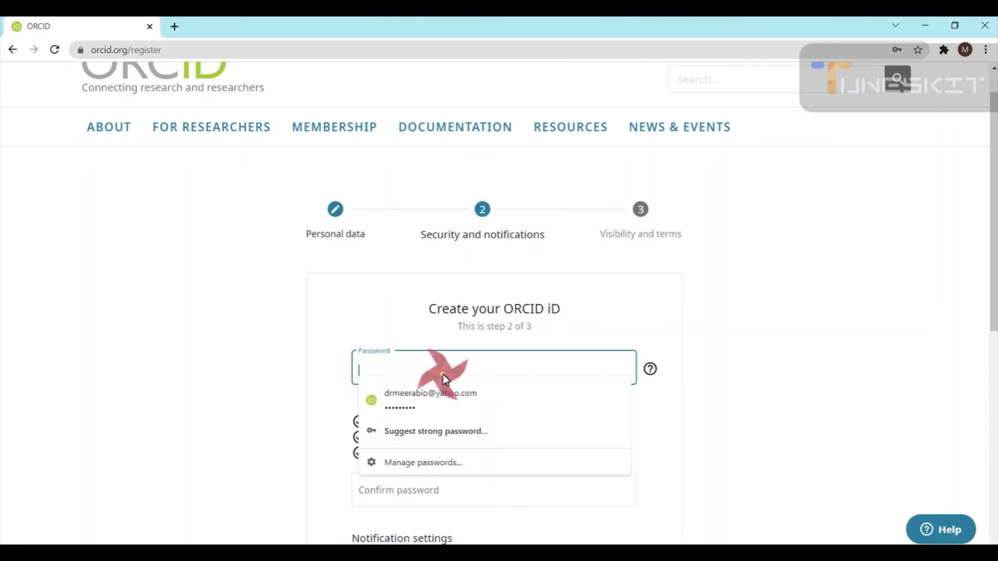
click(265, 366)
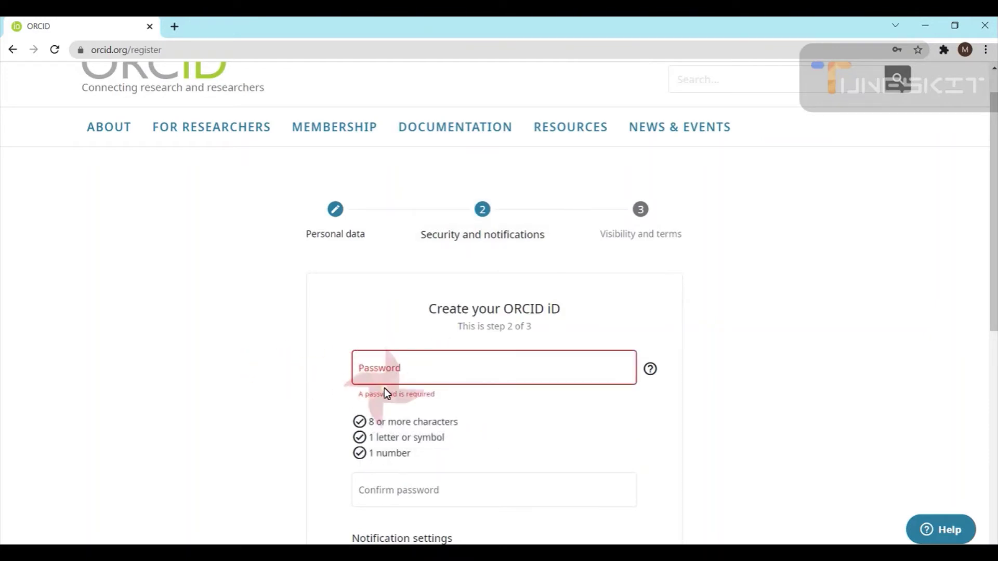
scroll(406, 391, down, 2)
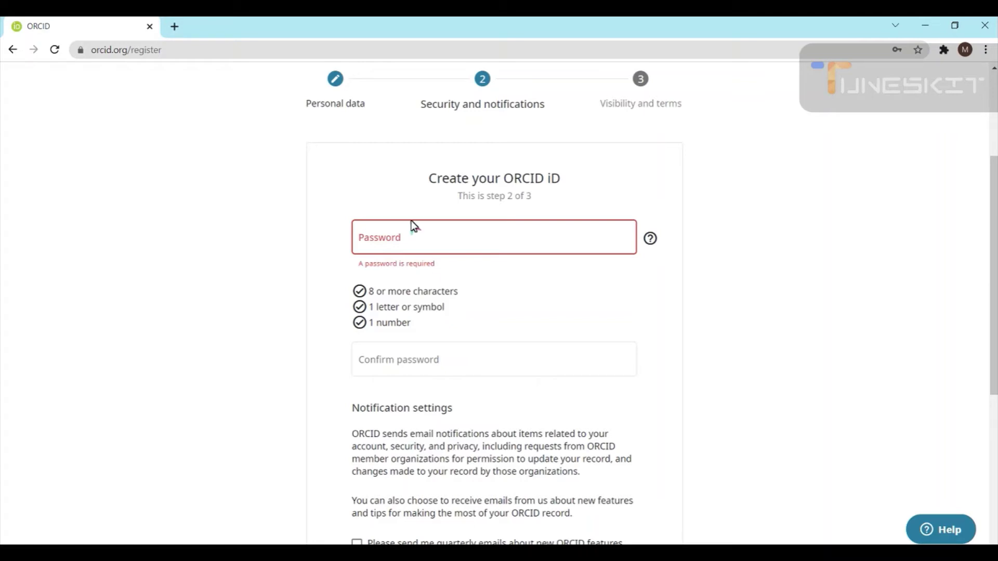
Enter a new account password and repeat it in the Confirm password field
click(390, 245)
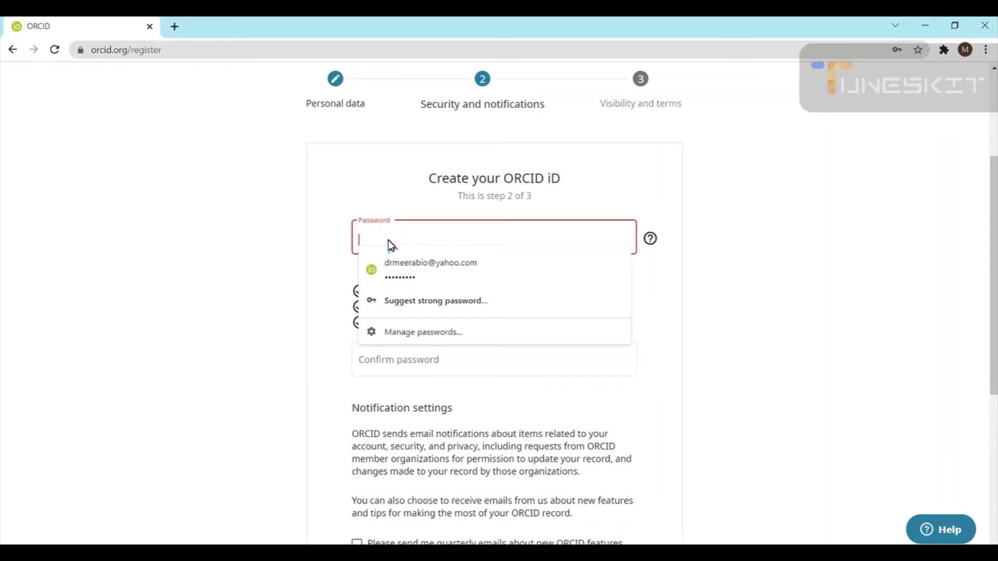
text(a)
text(aa)
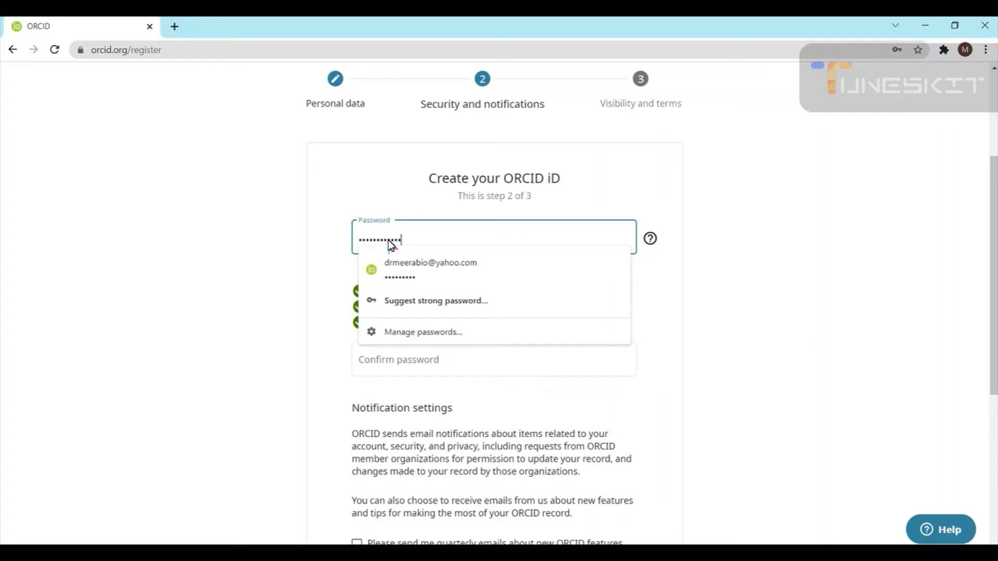
click(238, 315)
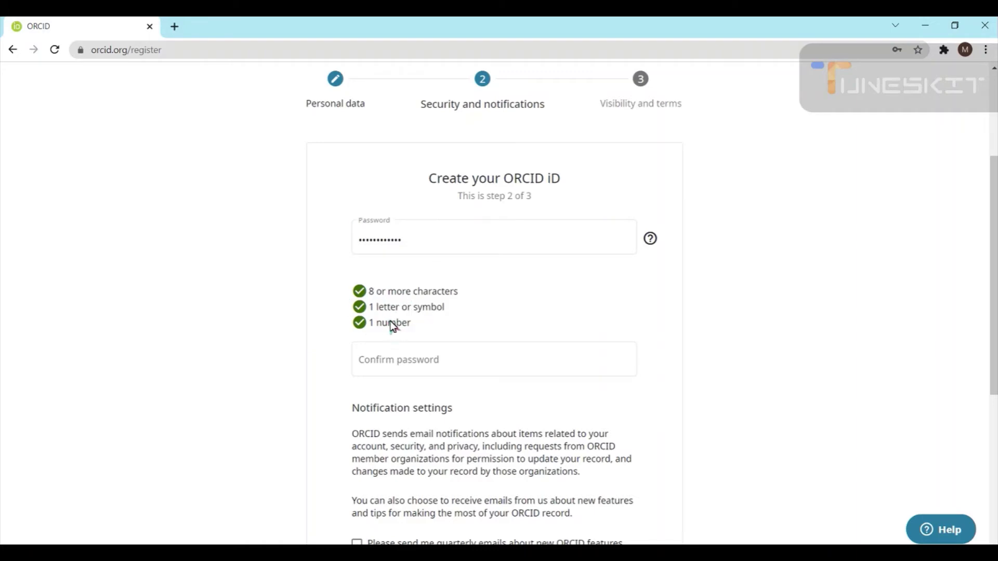
click(390, 367)
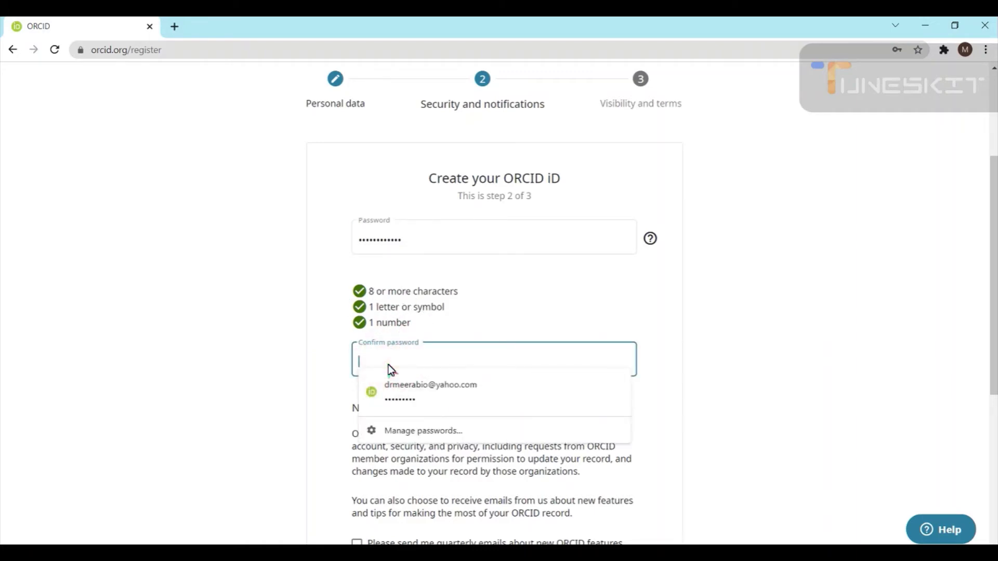
text(**)
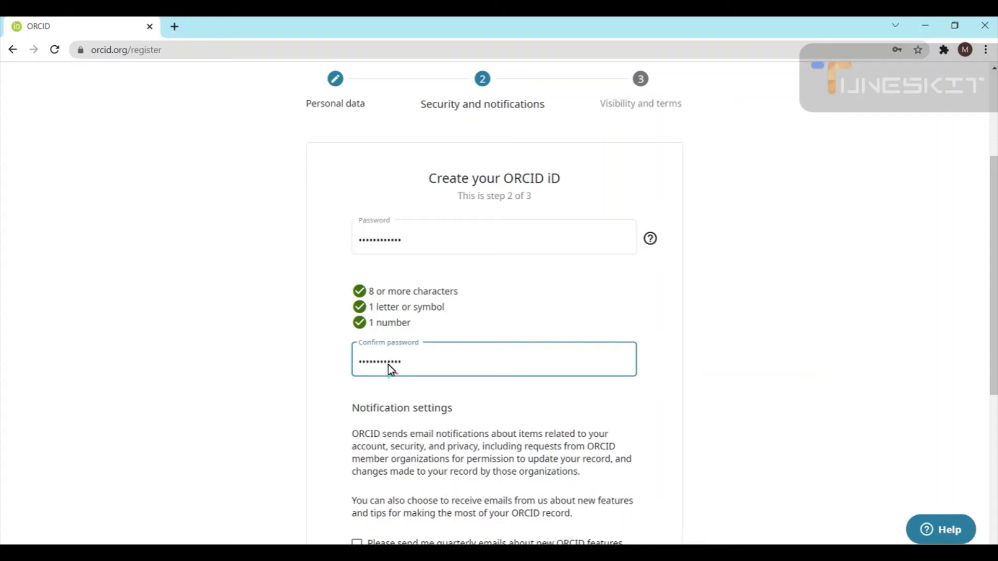
click(55, 352)
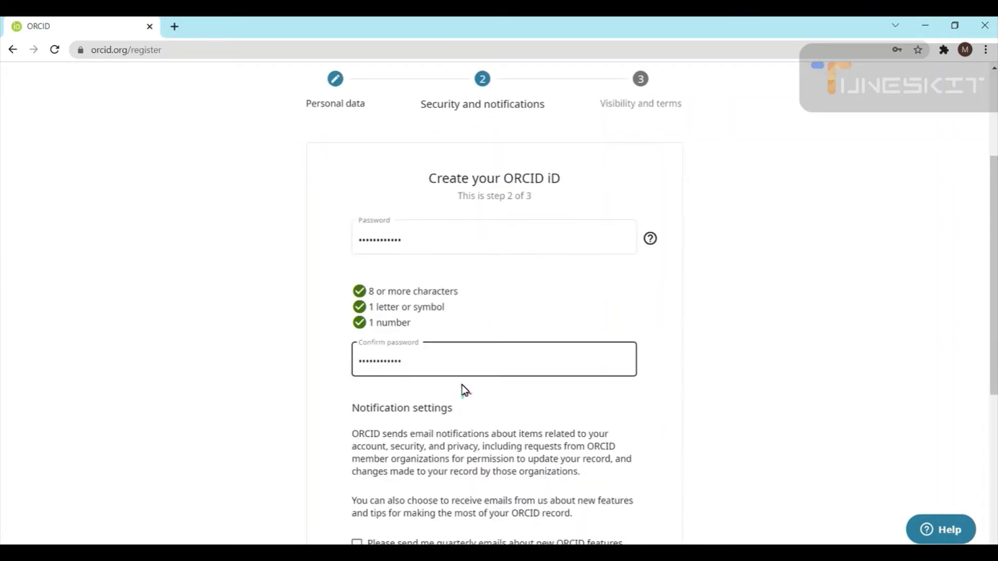
Review Notification settings, leaving the quarterly ORCID emails checkbox unticked
scroll(472, 395, down, 4)
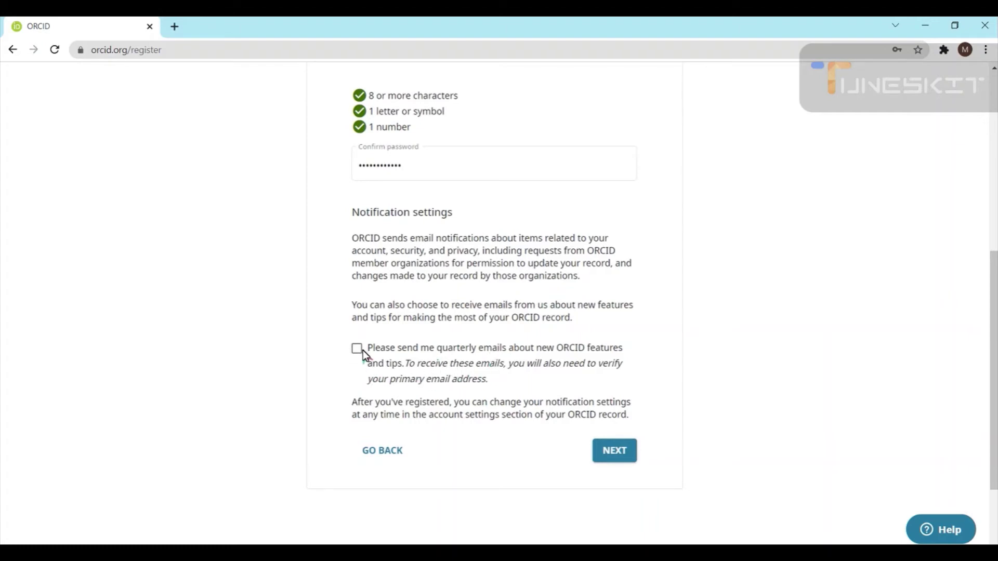
scroll(405, 306, up, 4)
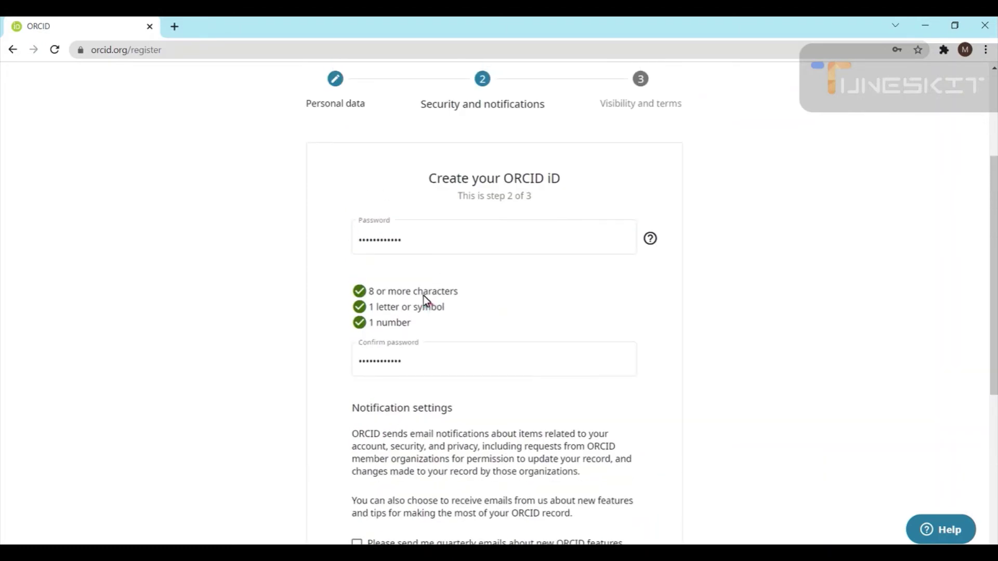
scroll(422, 296, down, 5)
scroll(600, 379, up, 2)
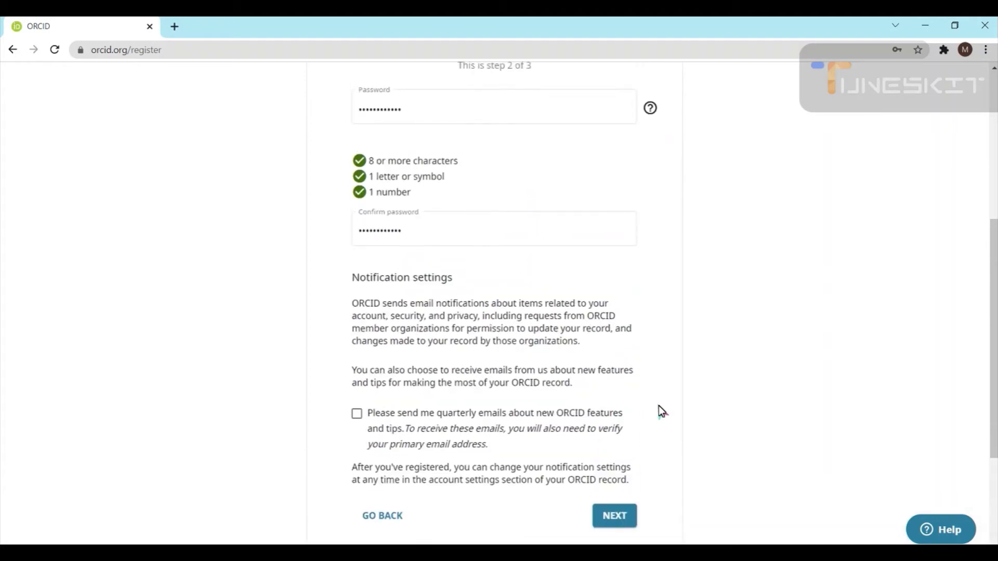
Advance to step 3 and decline Chrome's offer to update the saved password
click(618, 517)
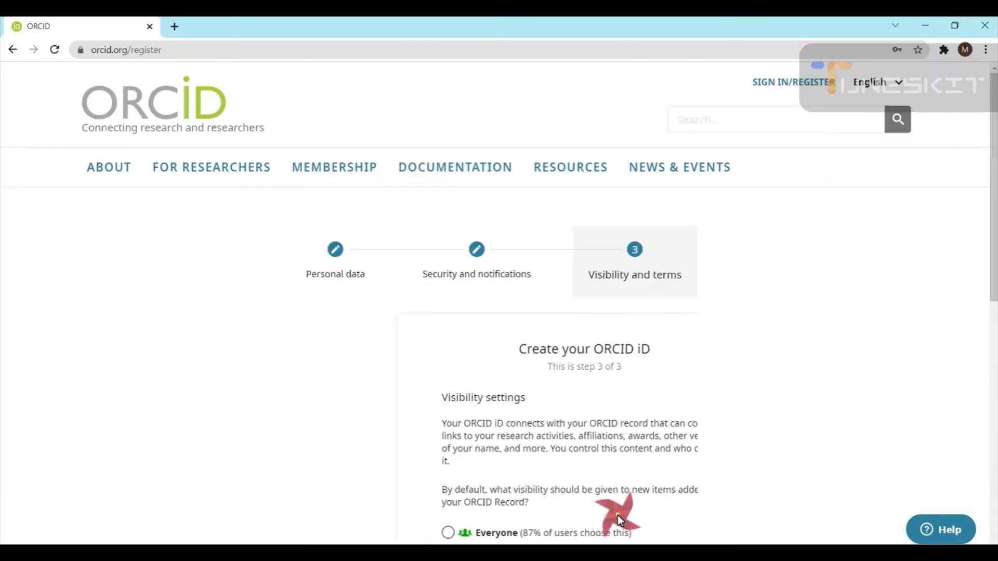
scroll(544, 285, down, 3)
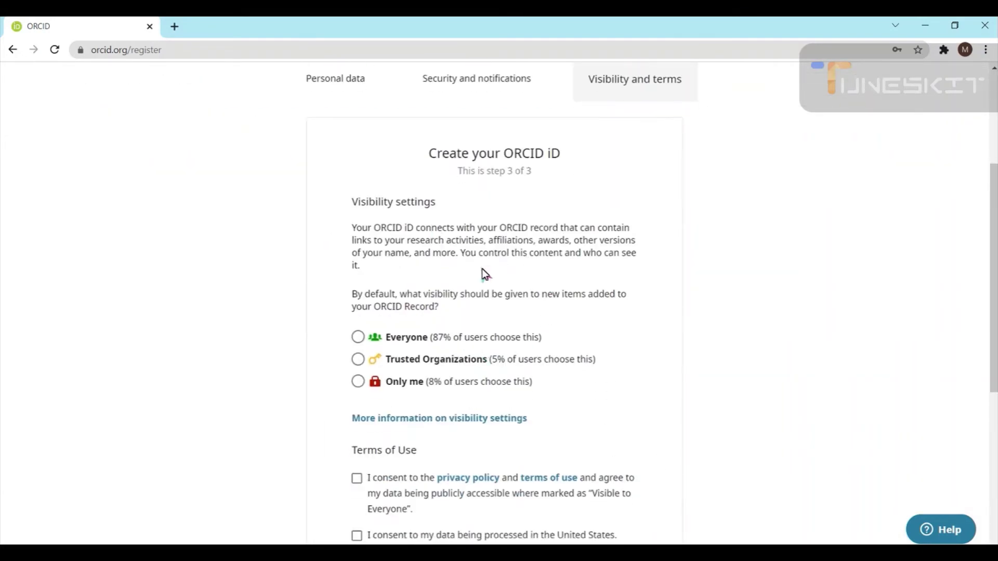
scroll(423, 343, down, 2)
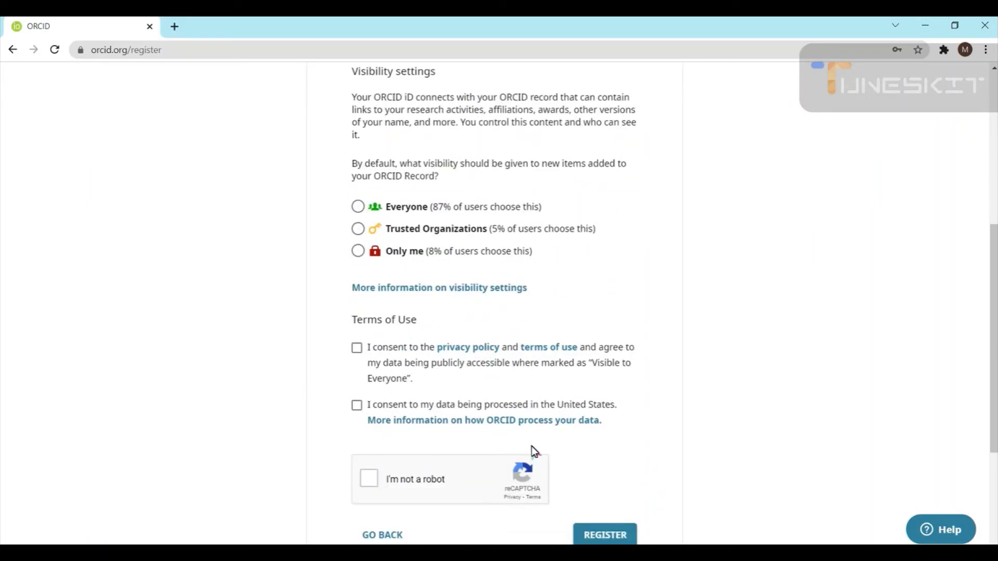
scroll(415, 332, up, 4)
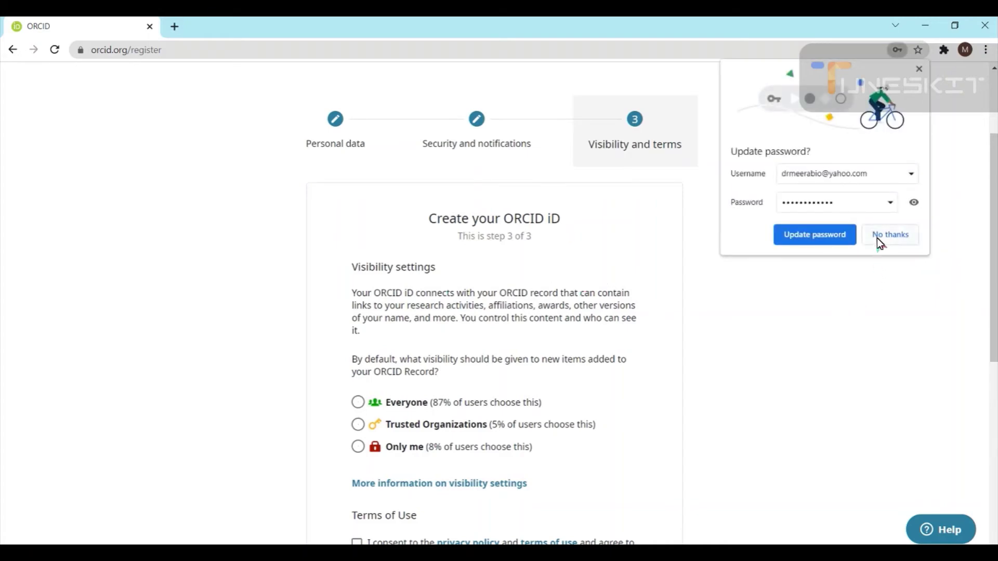
click(879, 238)
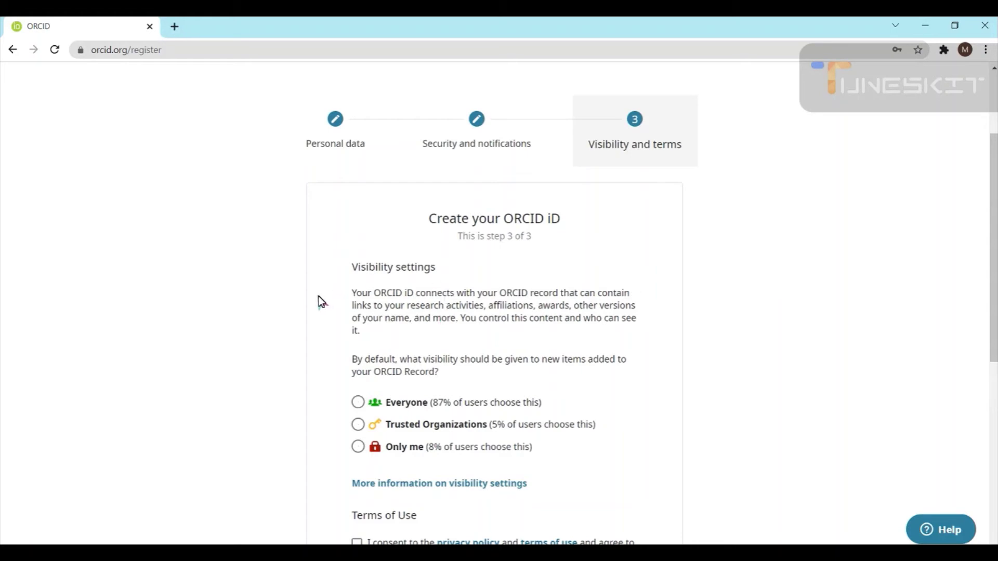
Scroll through the Visibility settings, Terms of Use and reCAPTCHA on step 3
scroll(411, 234, down, 1)
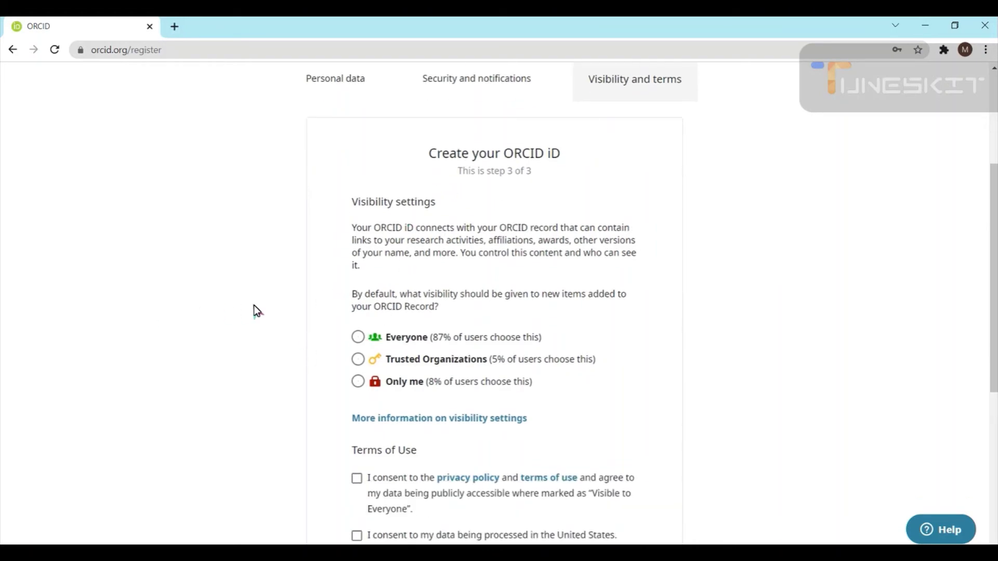
scroll(242, 309, down, 1)
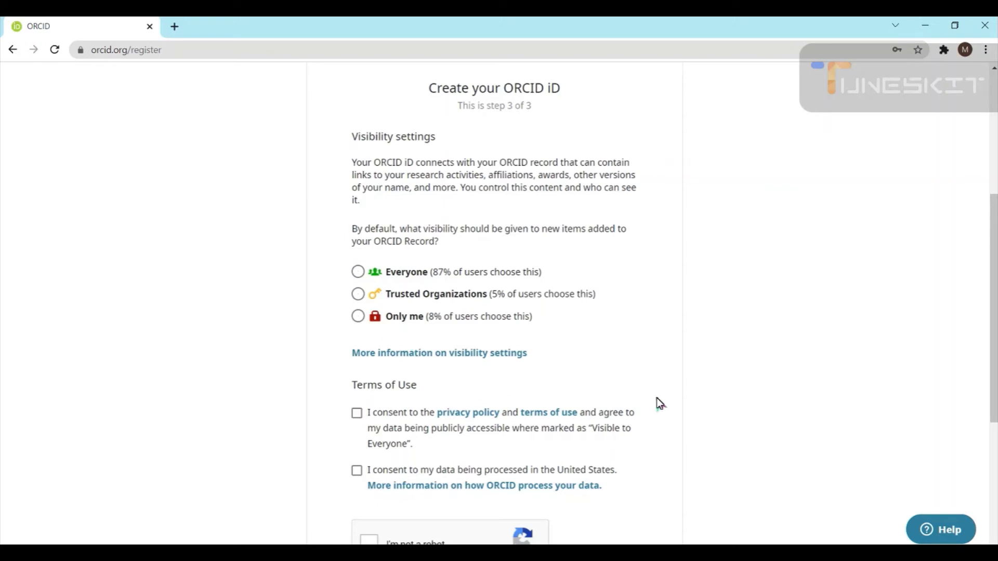
scroll(343, 388, down, 2)
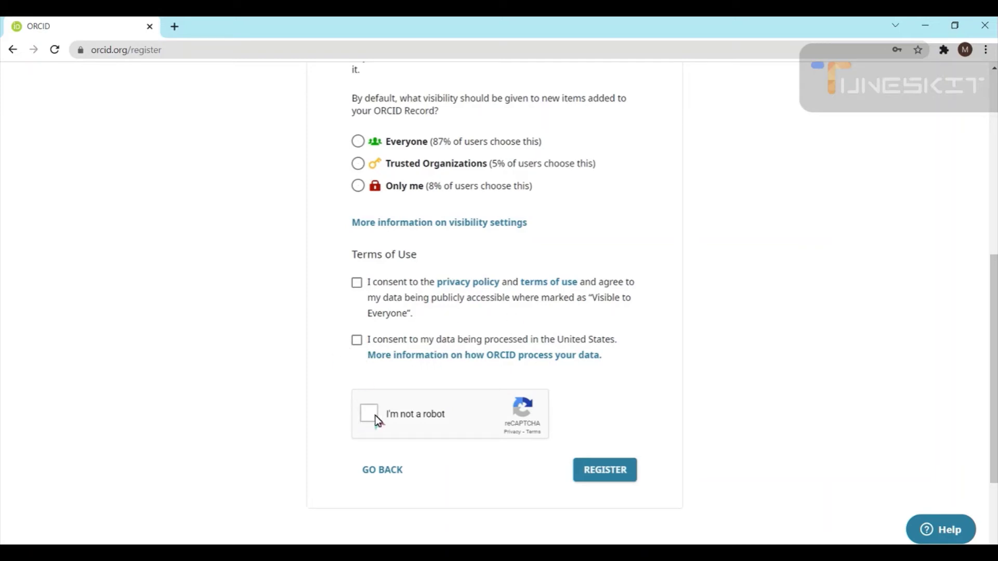
scroll(707, 431, up, 8)
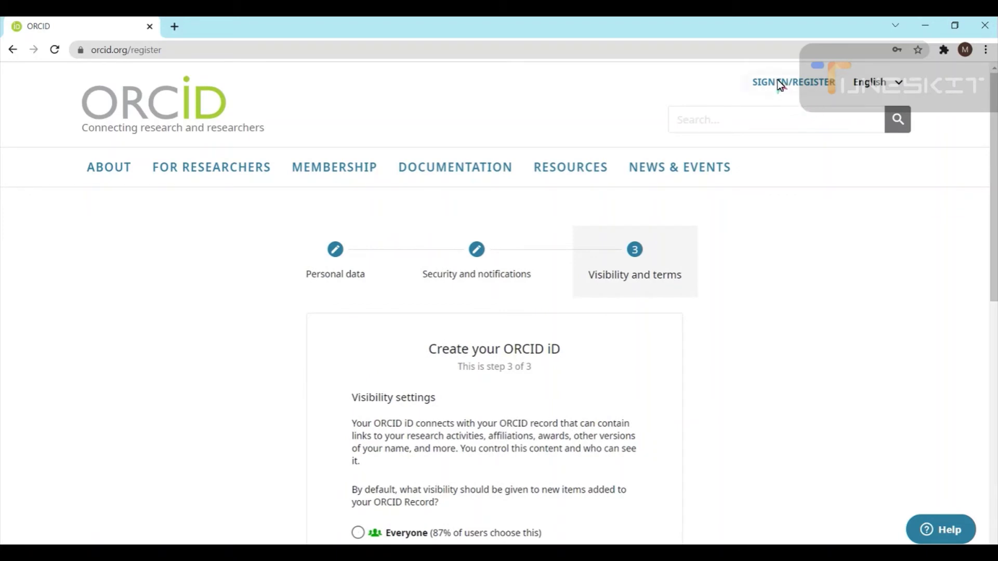
Open the ORCID sign-in page and look at the 'Access through your institution' option
click(779, 82)
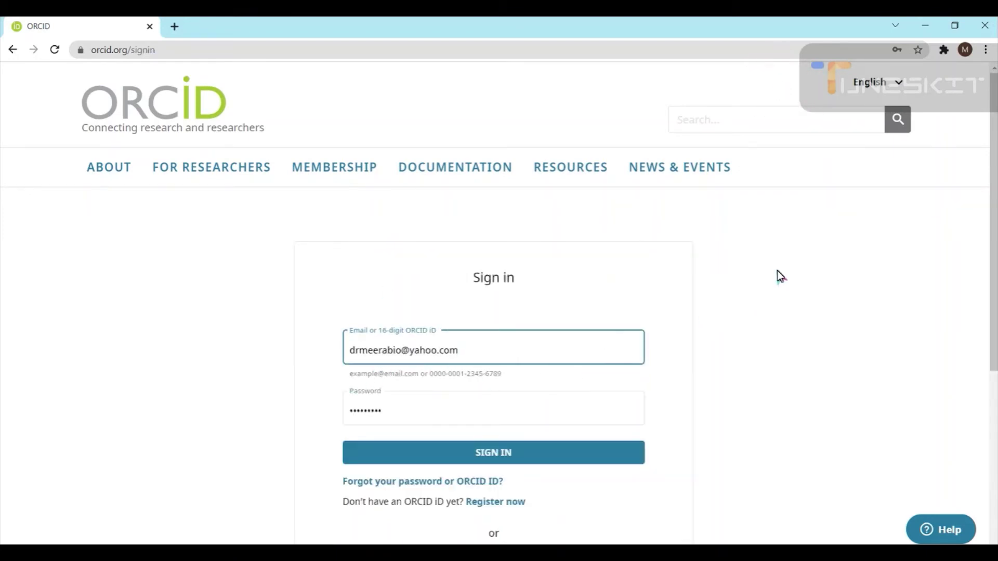
scroll(726, 358, down, 2)
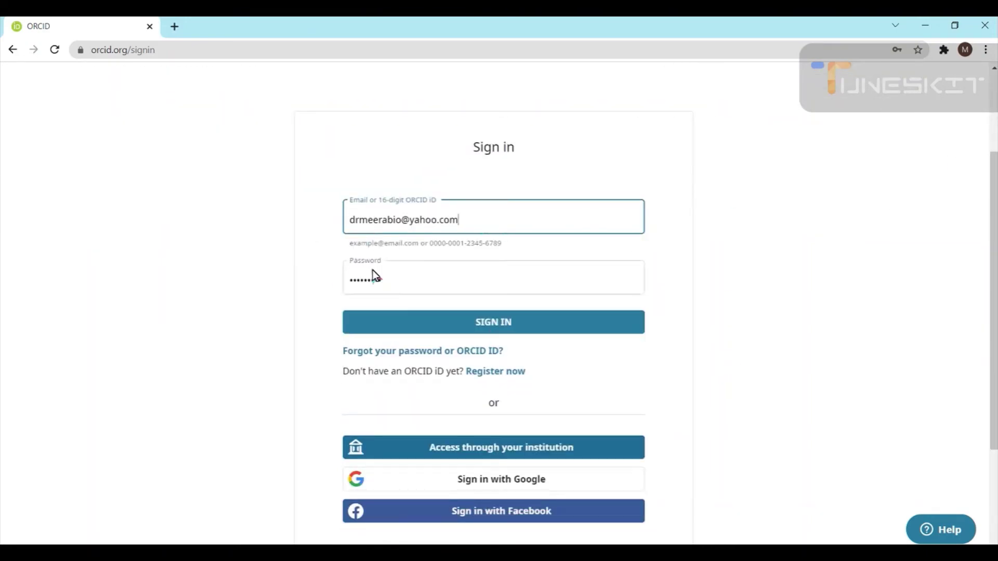
scroll(475, 314, down, 1)
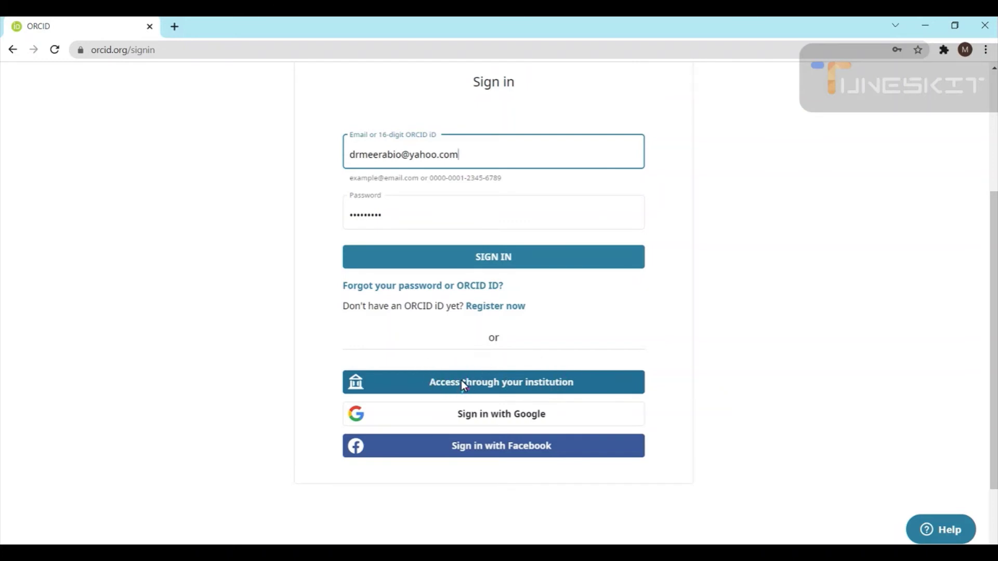
click(511, 384)
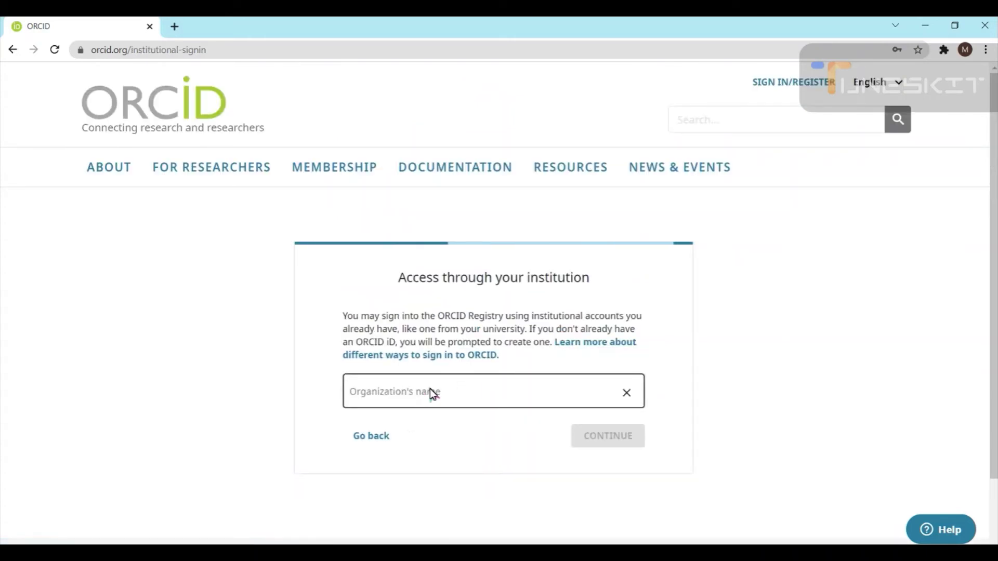
click(10, 51)
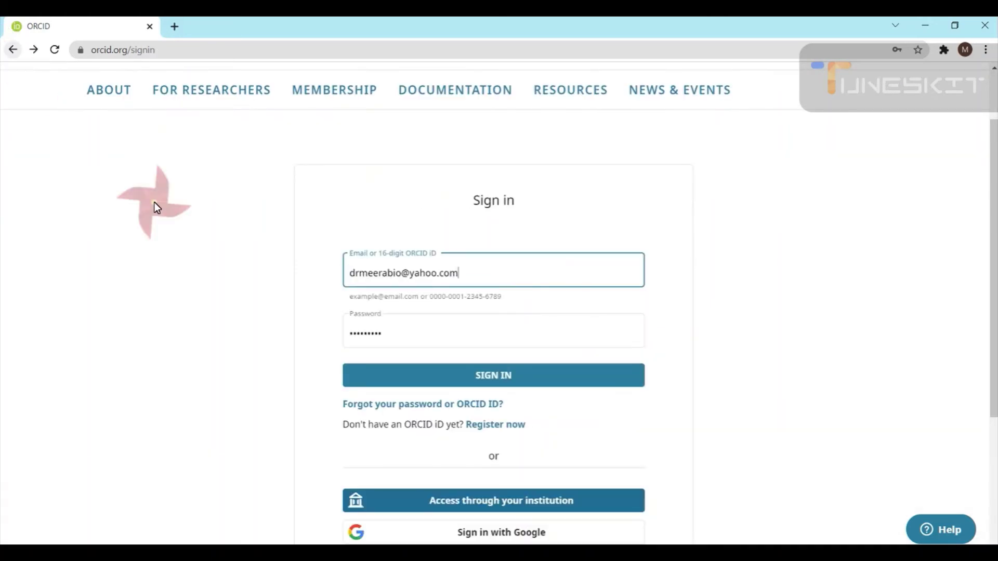
Sign in with the autofilled email and password
scroll(500, 371, down, 3)
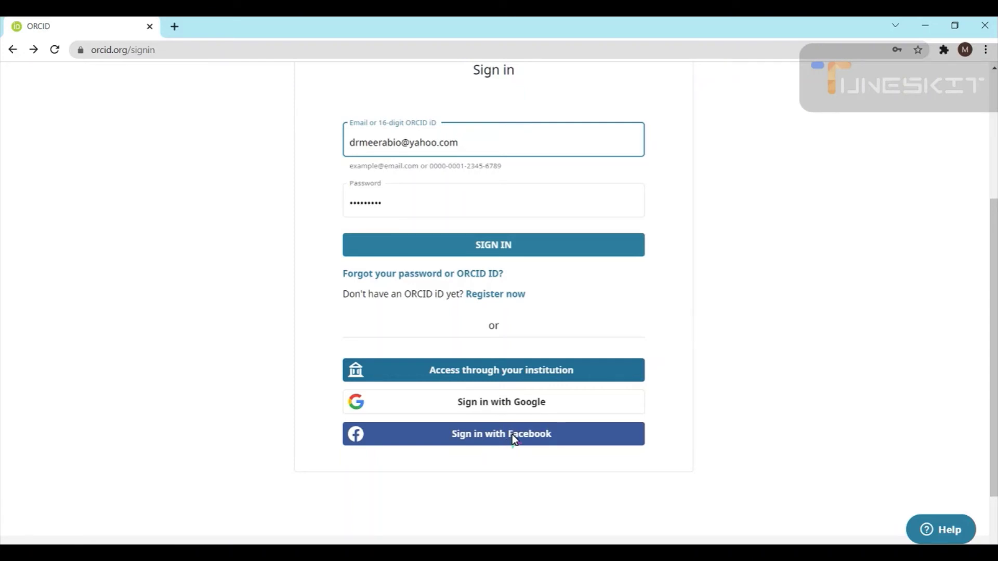
scroll(447, 166, up, 1)
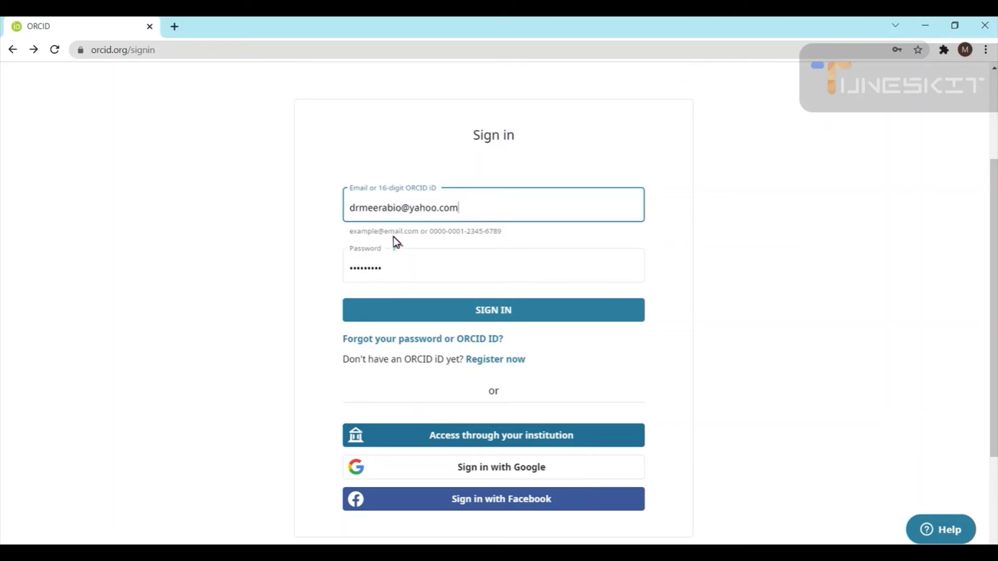
click(487, 313)
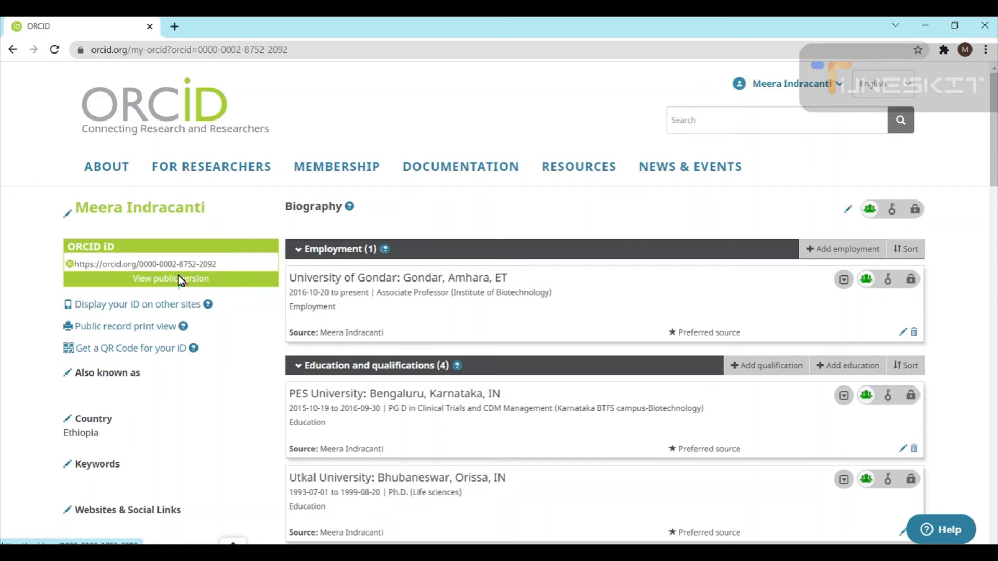
Open the public version of the ORCID record in a second tab
click(179, 279)
click(107, 29)
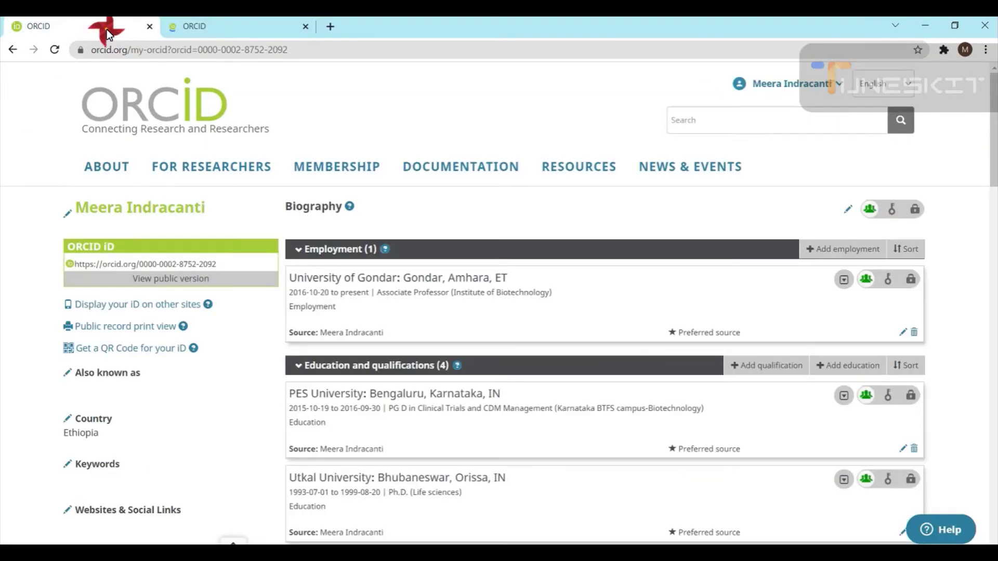
click(200, 248)
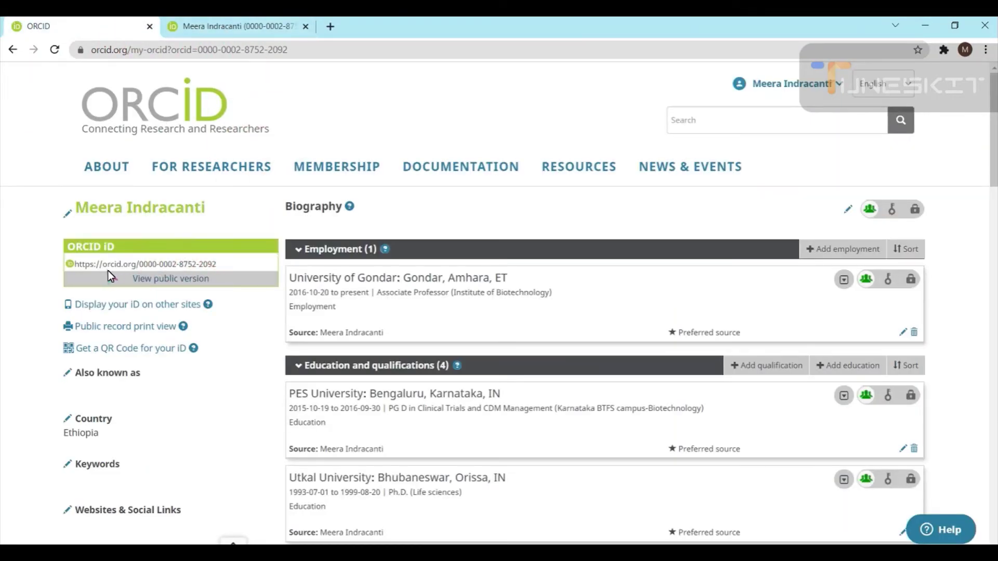
Select and copy the 16-digit ORCID iD from the record's iD box
click(225, 263)
drag(155, 264, 139, 263)
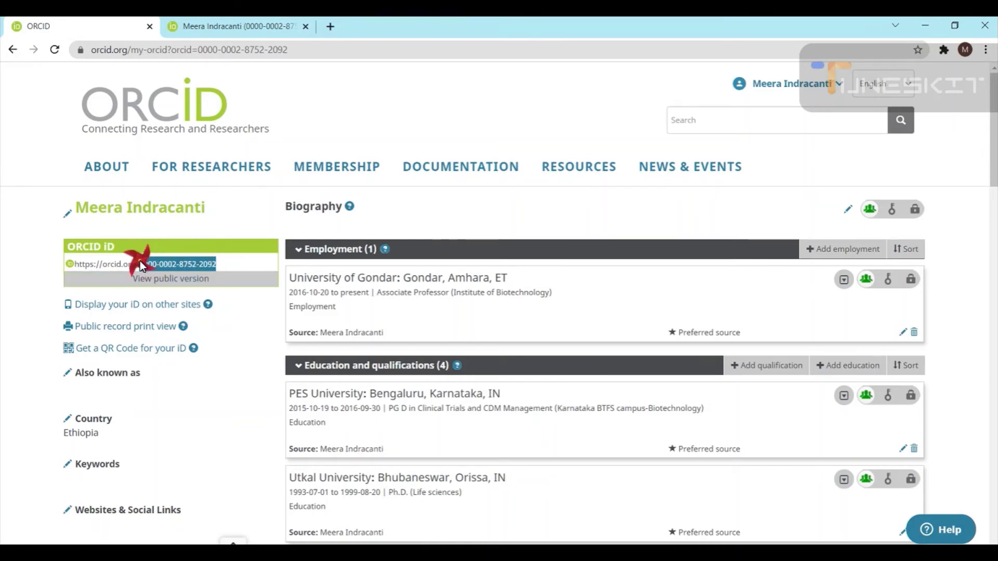
right_click(171, 265)
click(201, 270)
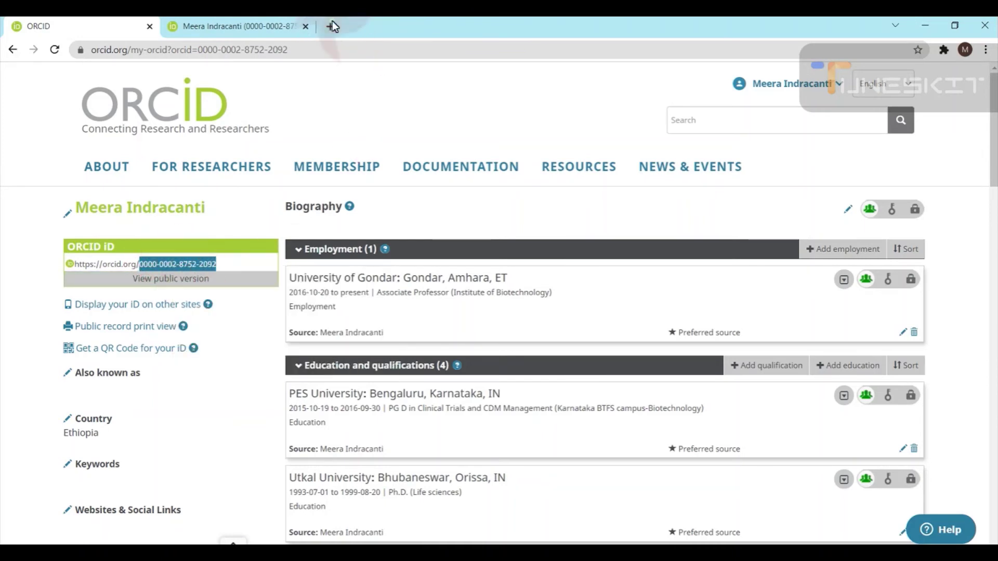
Google the copied ORCID iD in a new tab and open the top ORCID result
click(330, 26)
click(421, 300)
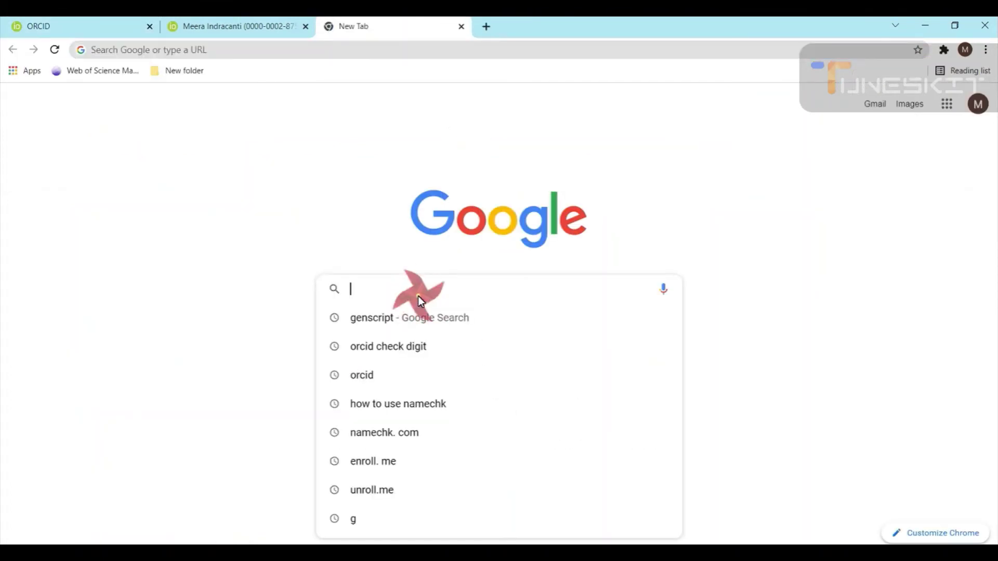
key(ctrl+v)
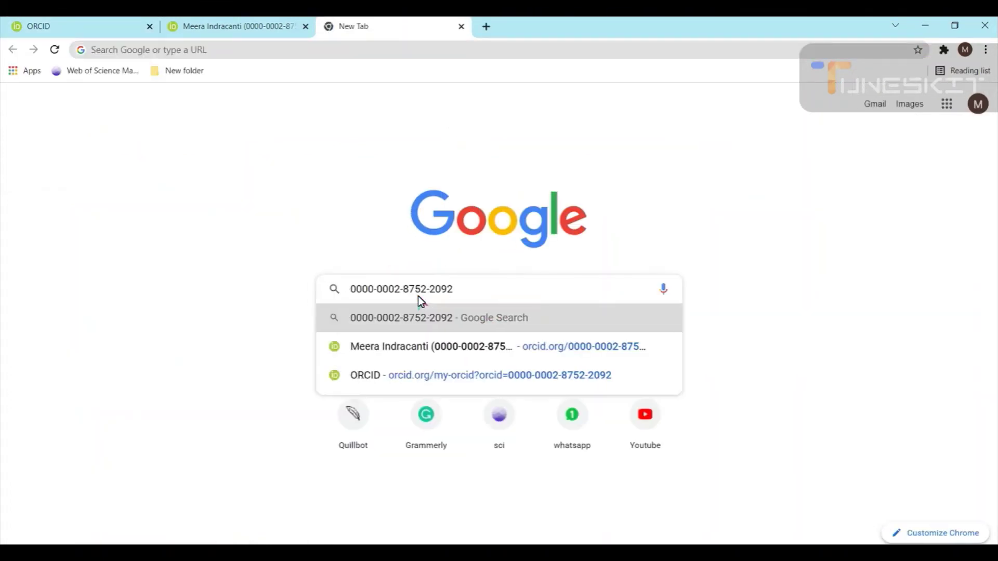
key(Return)
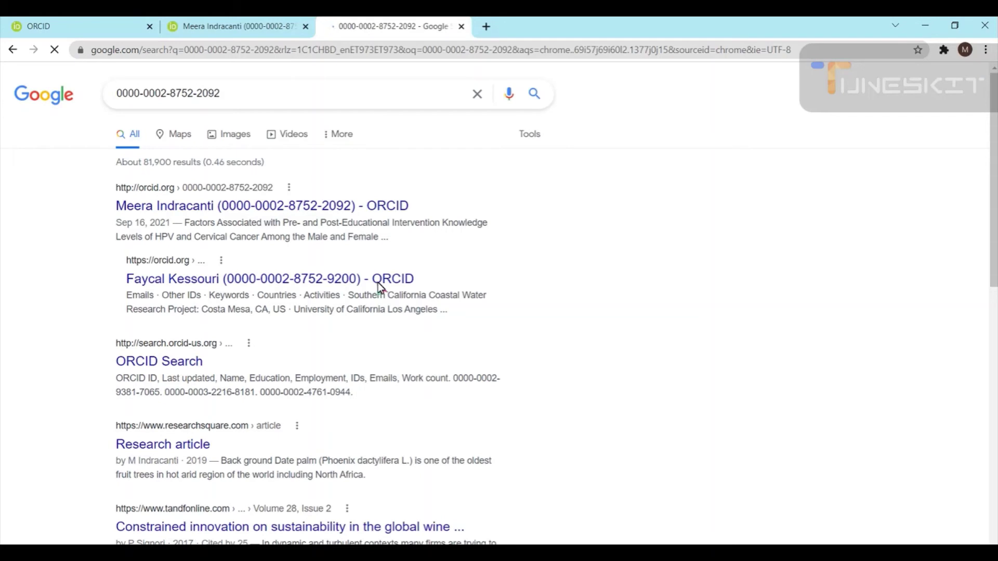
click(185, 204)
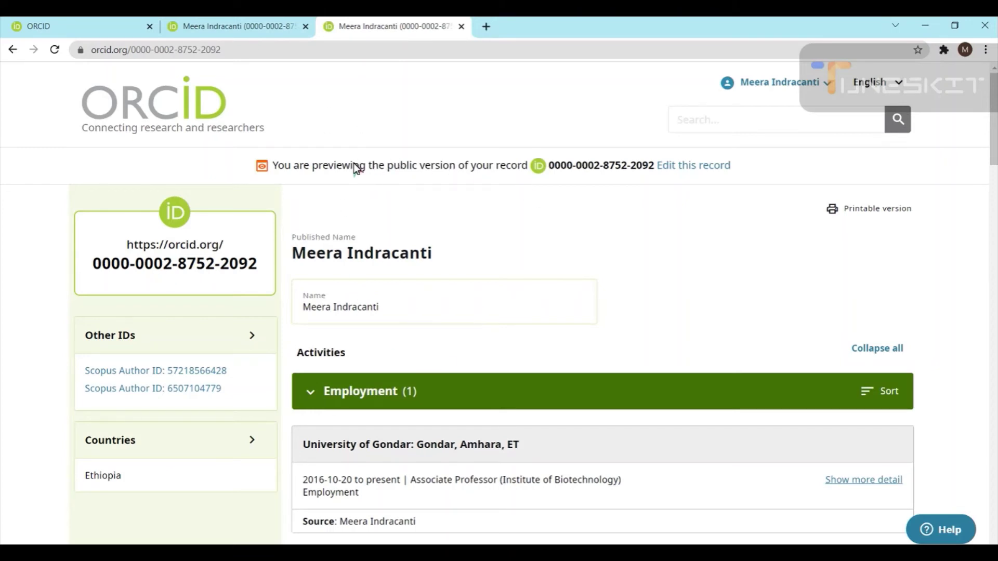
Scroll through the record's employment, education and Works entries, then open a fresh tab
scroll(435, 236, down, 1)
scroll(447, 231, up, 1)
scroll(617, 319, down, 3)
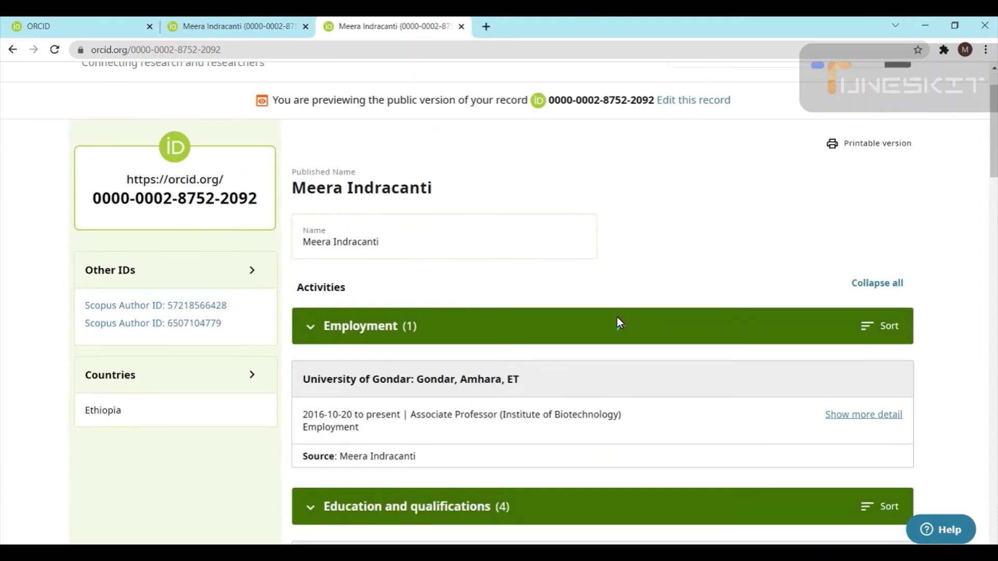
scroll(620, 322, down, 20)
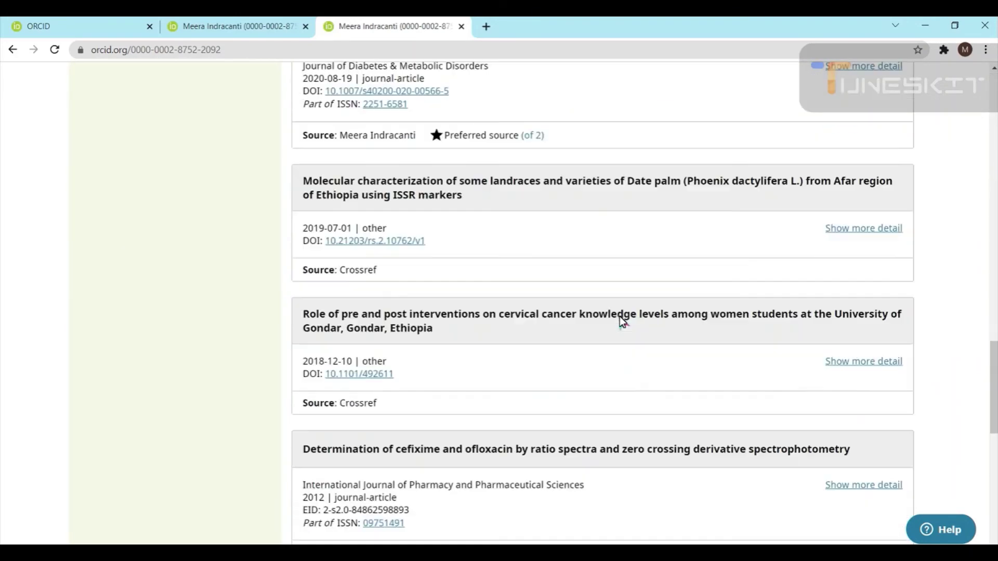
scroll(619, 318, down, 3)
scroll(619, 318, up, 15)
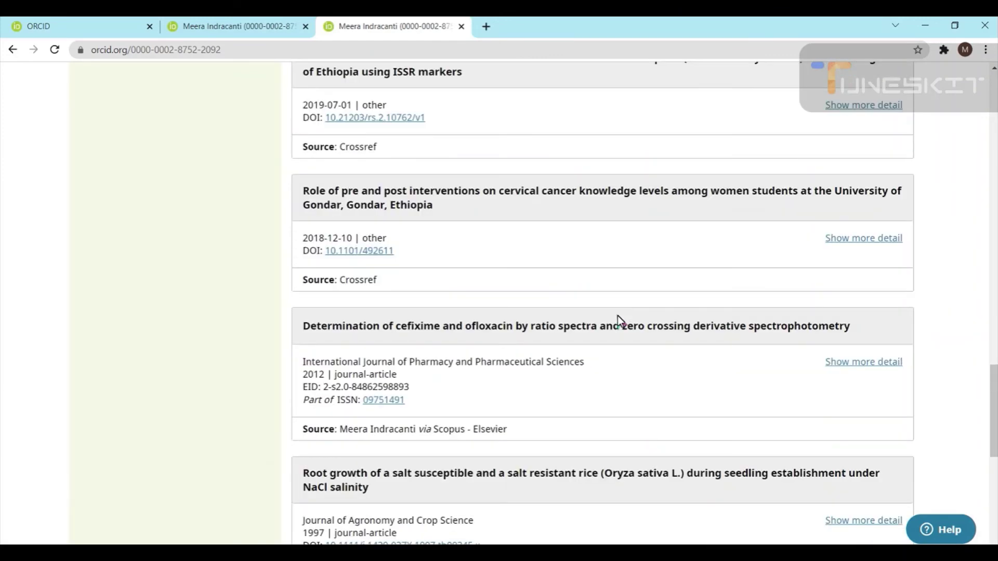
scroll(617, 316, up, 20)
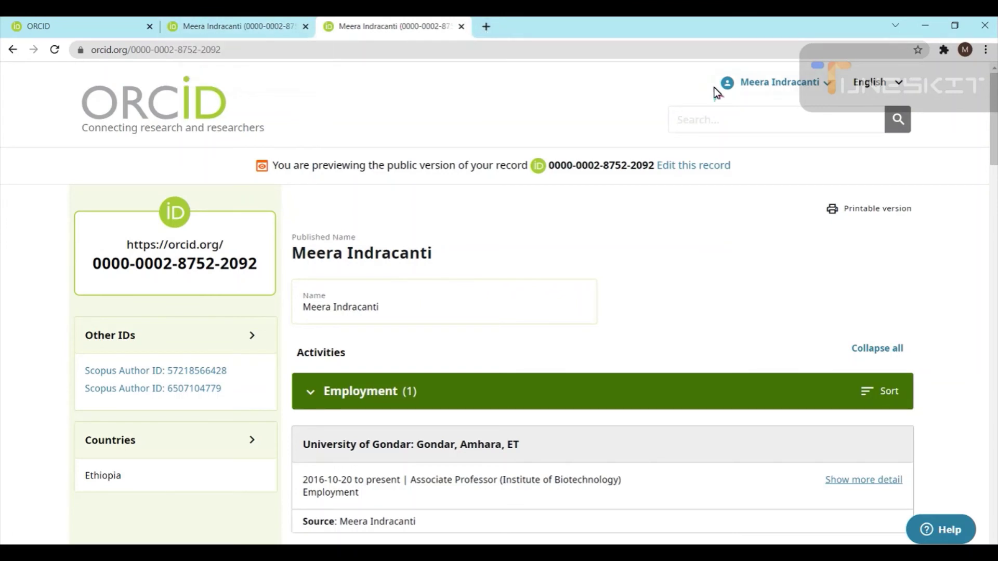
click(486, 26)
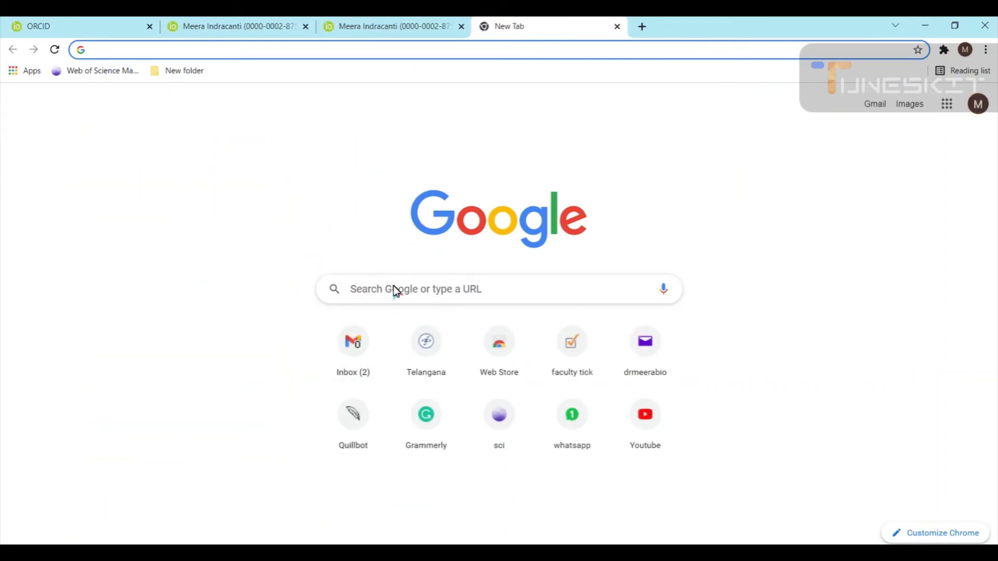
Start a Google search for Hindawi by entering 'hinda' in the search box
click(394, 288)
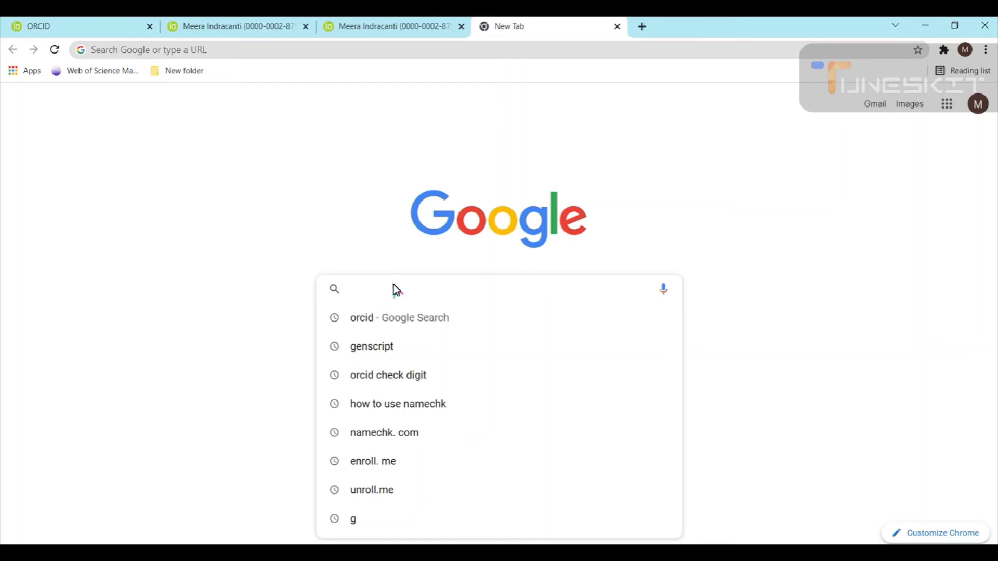
text(hindawi)
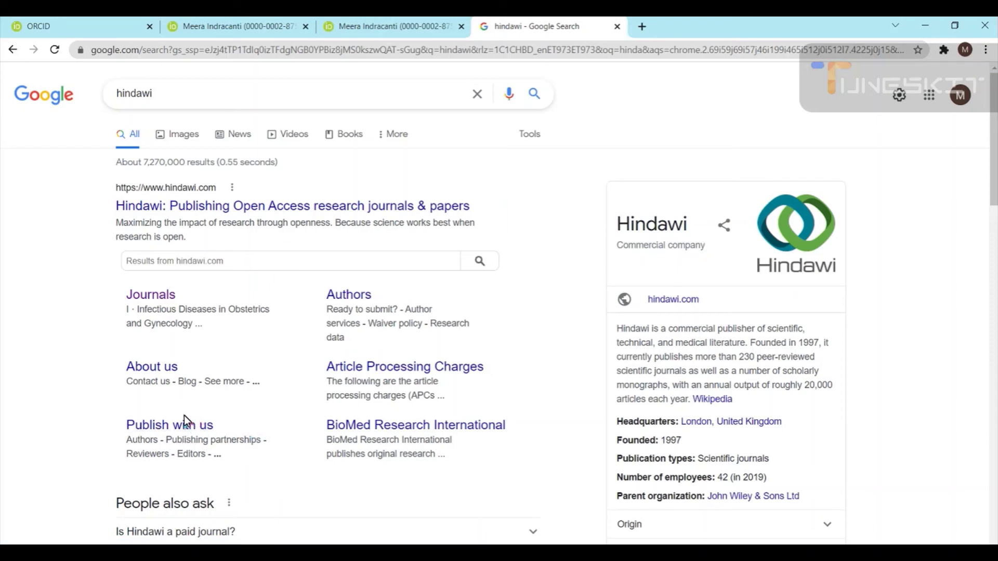
Open Hindawi's Publish with us page from the results and scroll through it
click(181, 429)
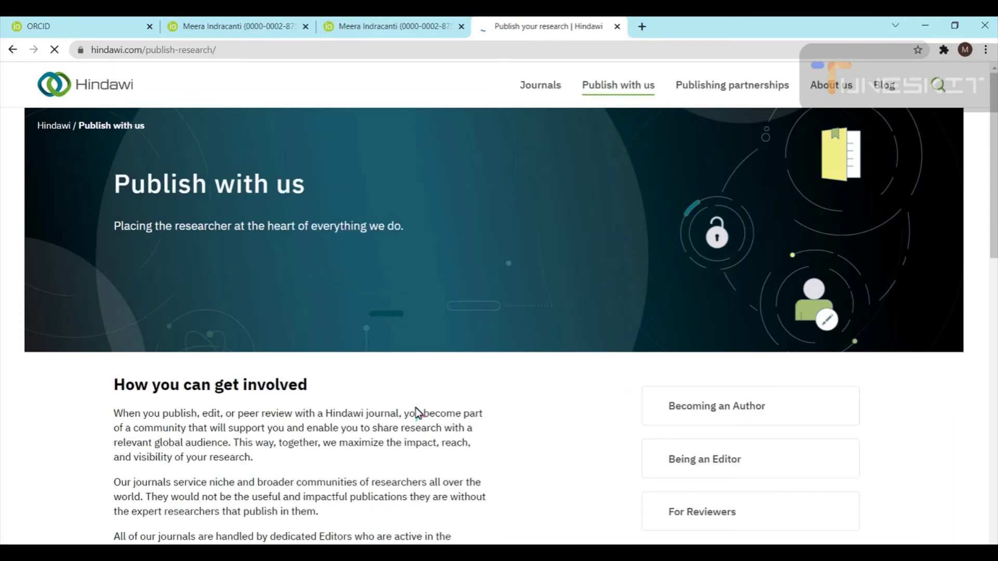
scroll(414, 416, down, 7)
scroll(416, 408, down, 7)
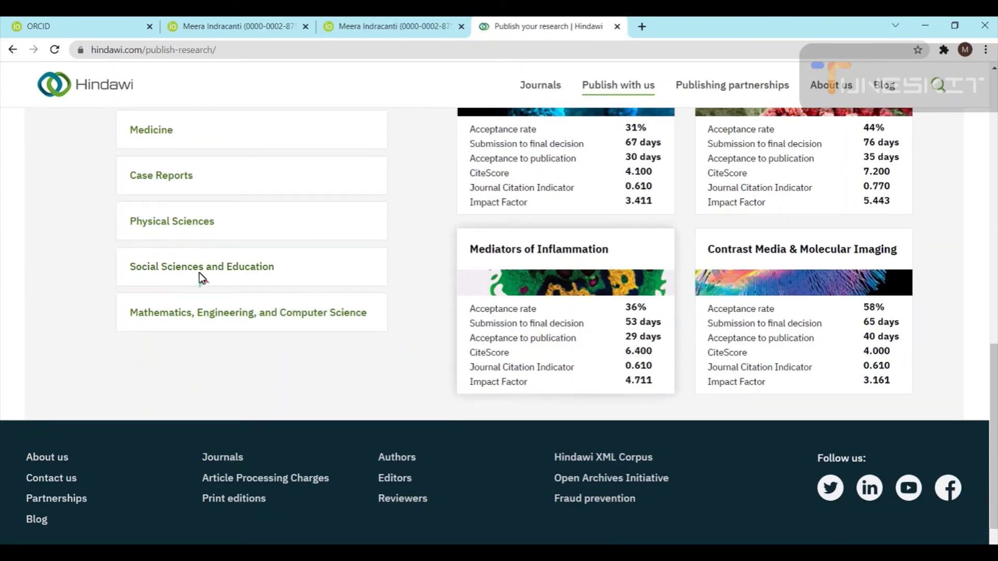
scroll(509, 394, up, 3)
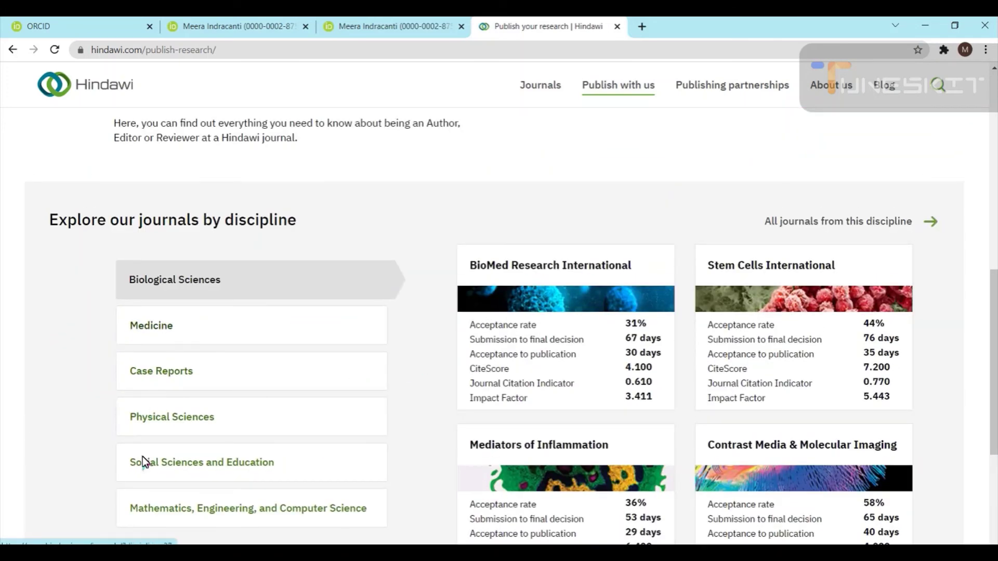
scroll(144, 411, down, 4)
scroll(188, 246, up, 5)
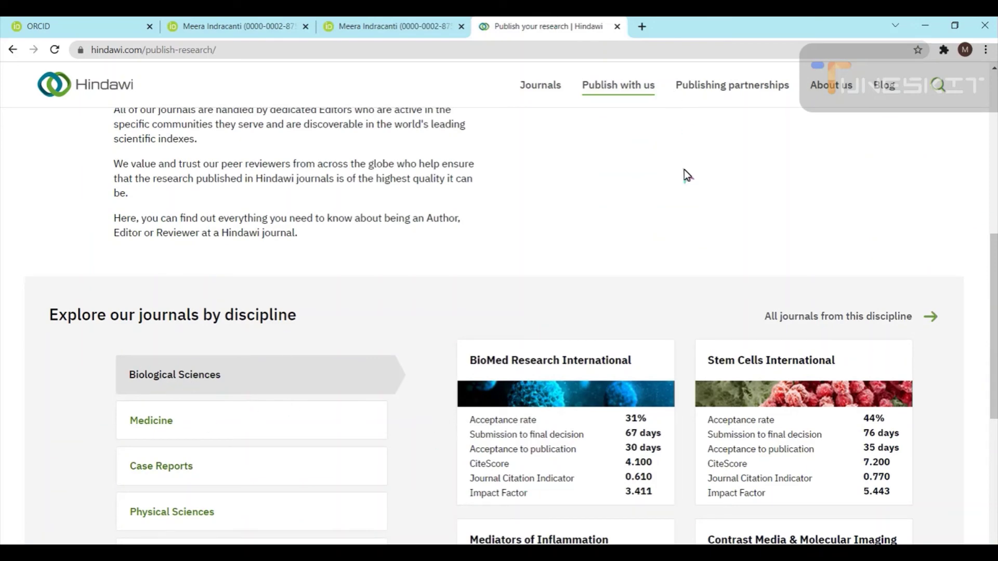
scroll(683, 170, up, 6)
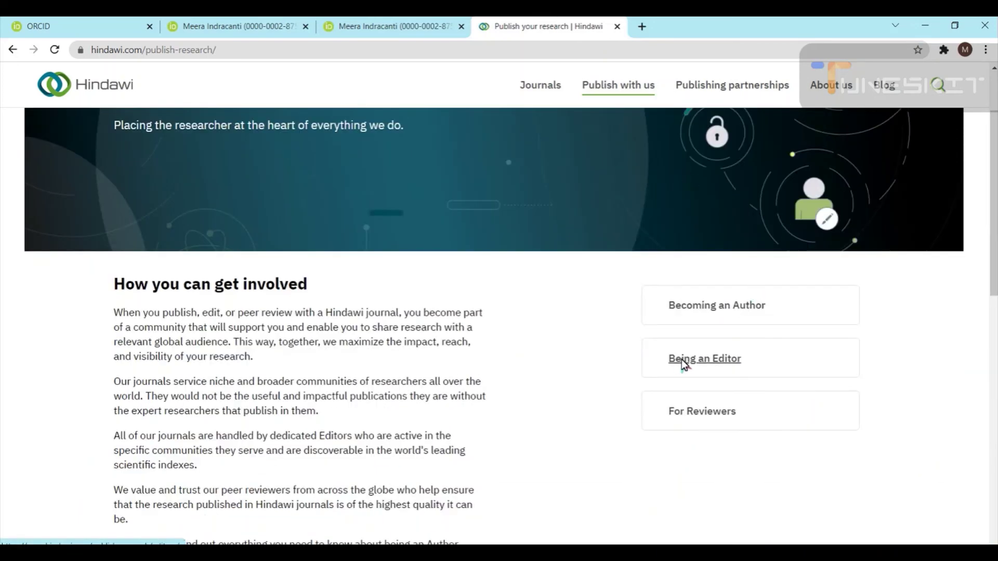
scroll(276, 278, up, 2)
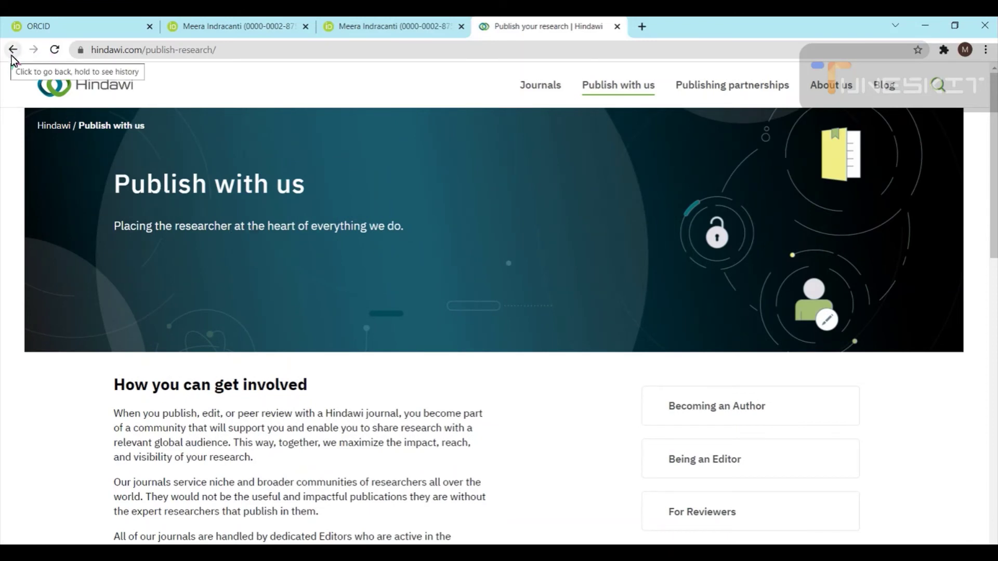
Open the Journals list, then go back twice to the Google results for hindawi
click(541, 83)
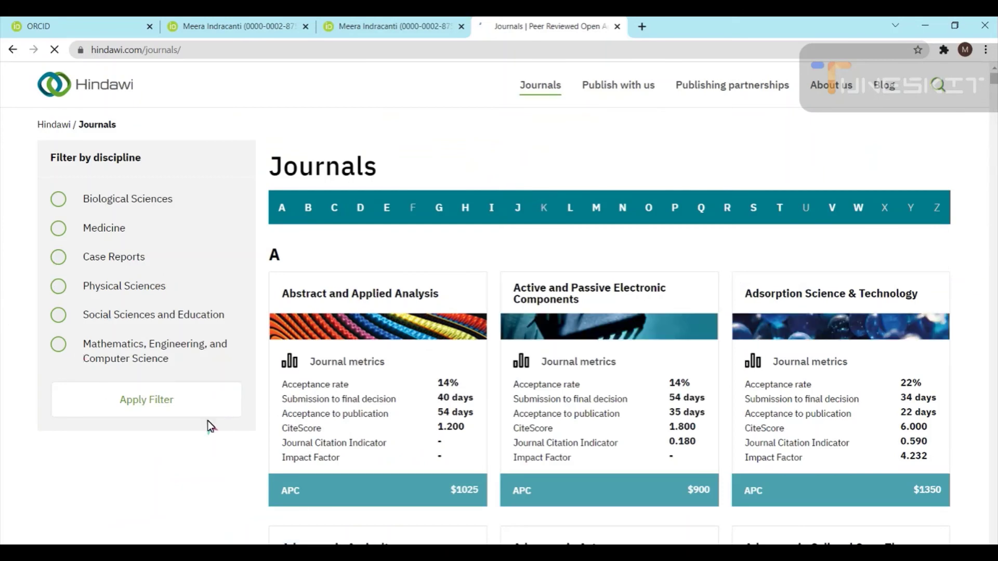
click(13, 51)
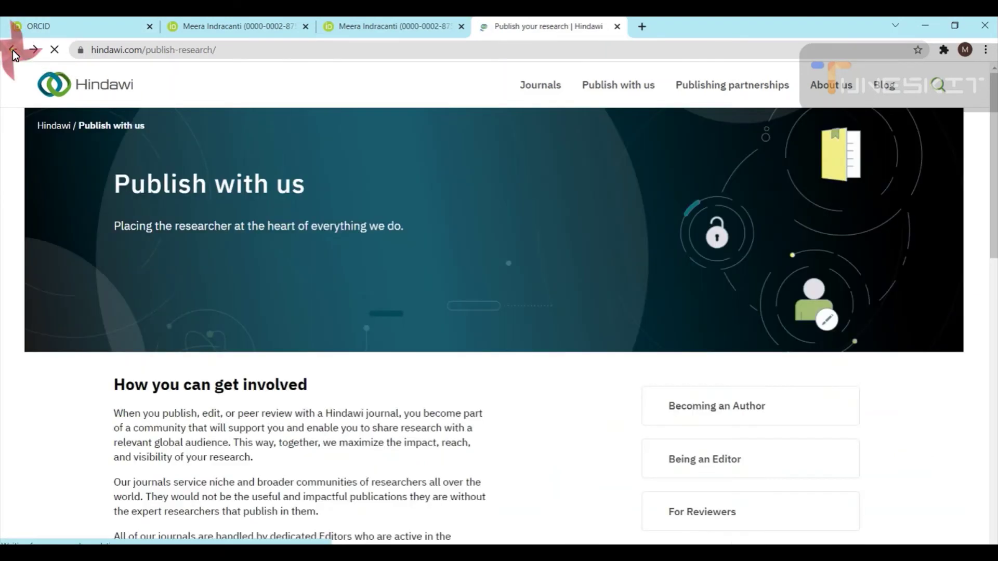
click(13, 51)
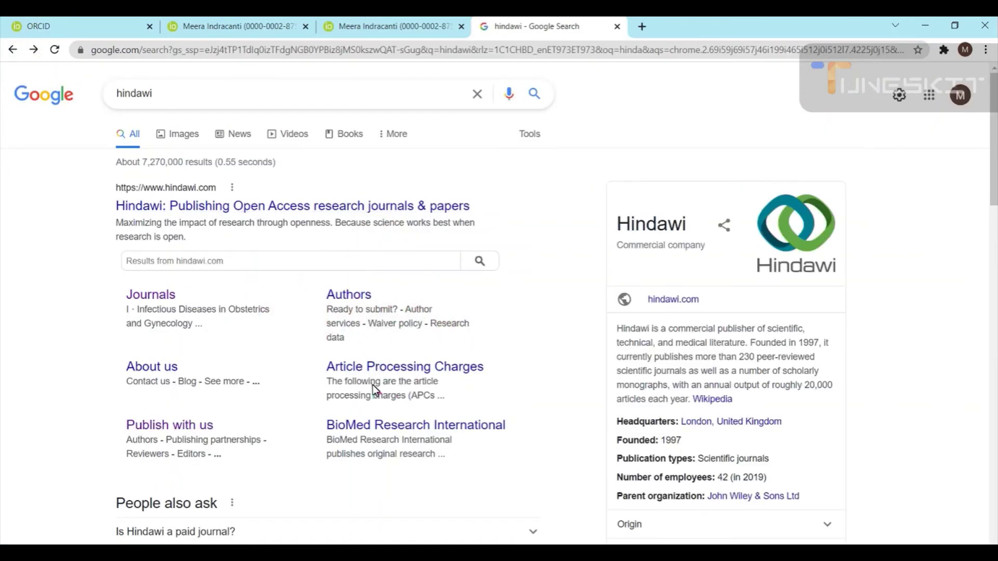
Read Hindawi's Authors page, jump to Submitting research, then open the Journals listing
click(334, 299)
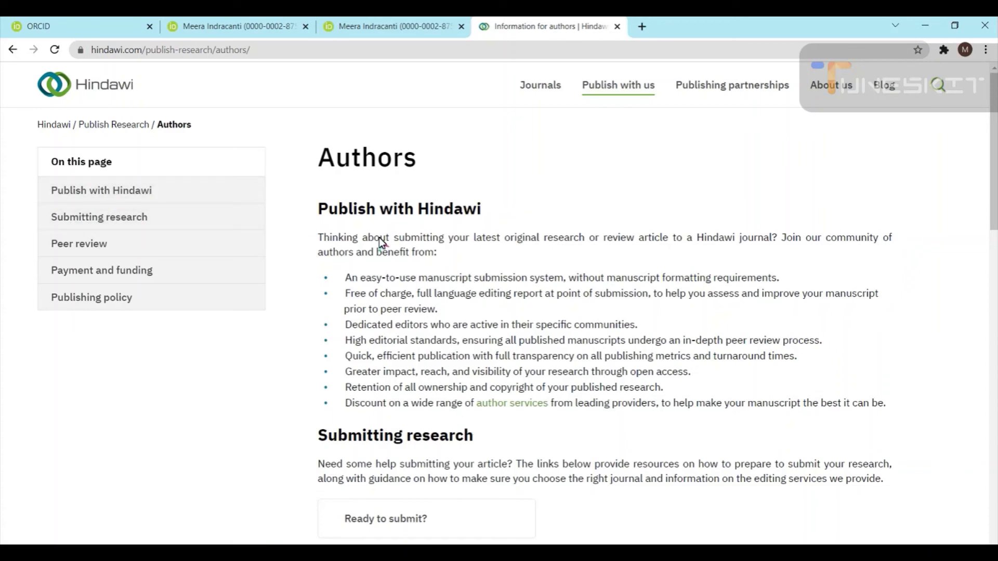
scroll(504, 322, down, 3)
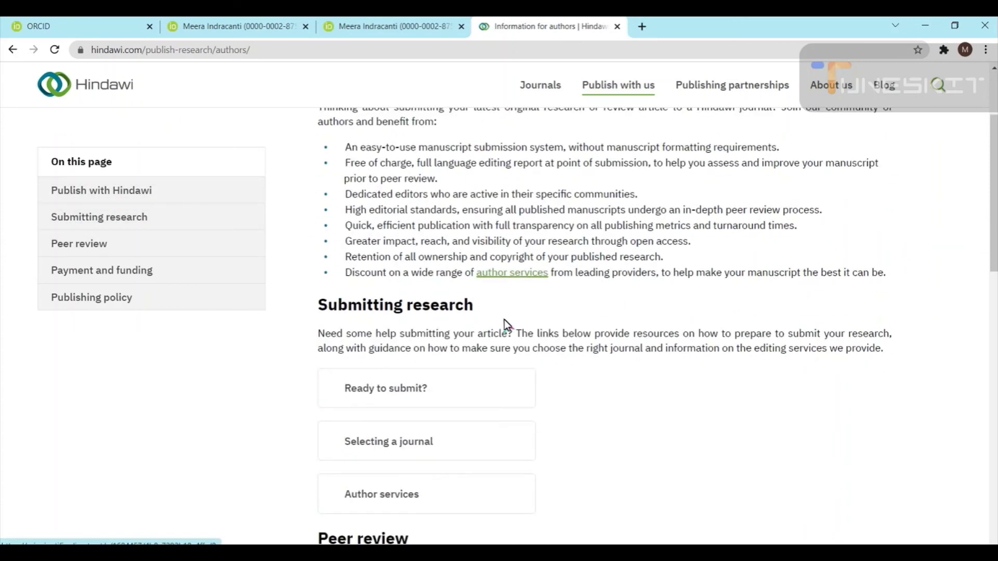
scroll(401, 376, down, 1)
scroll(360, 435, down, 4)
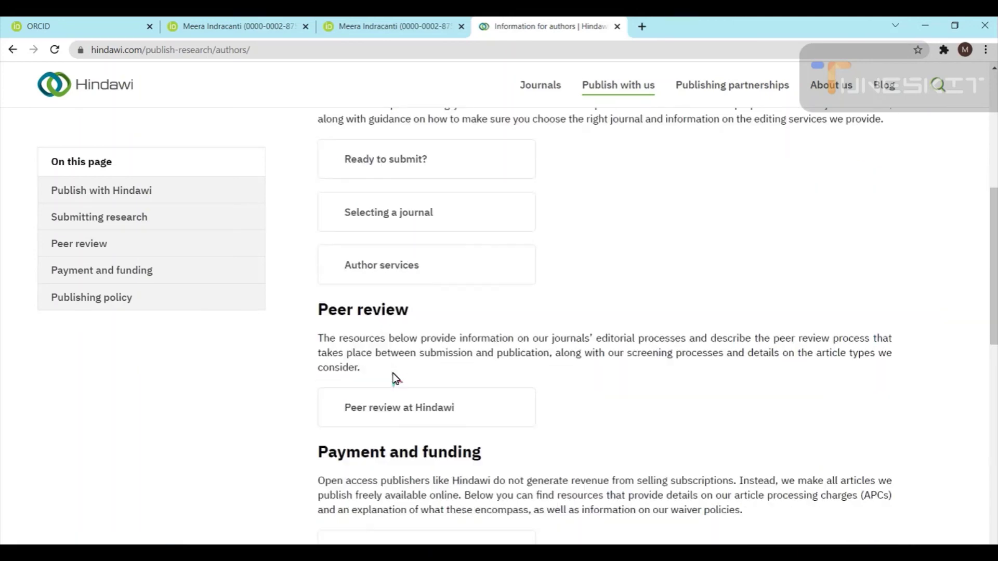
scroll(371, 373, down, 4)
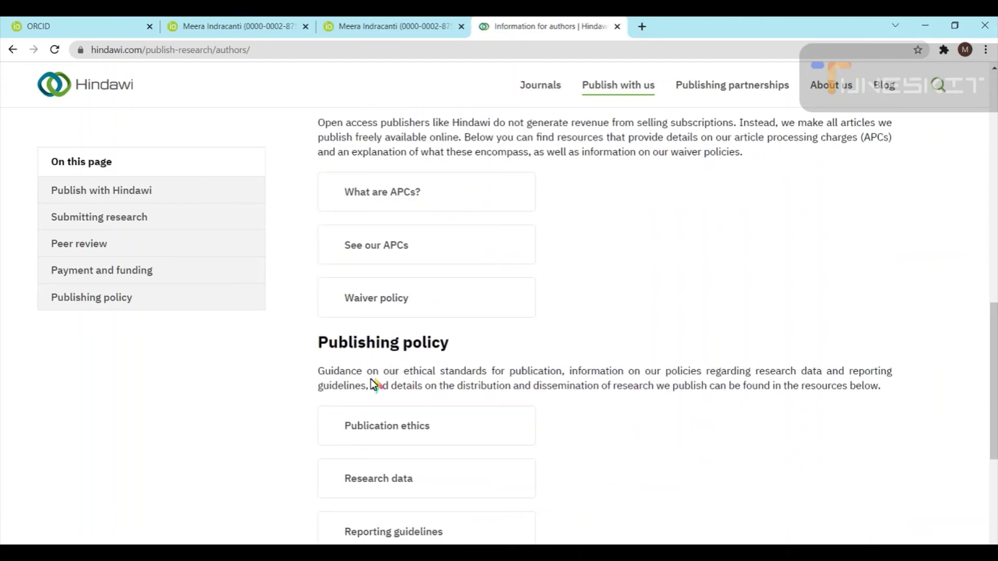
scroll(435, 385, down, 2)
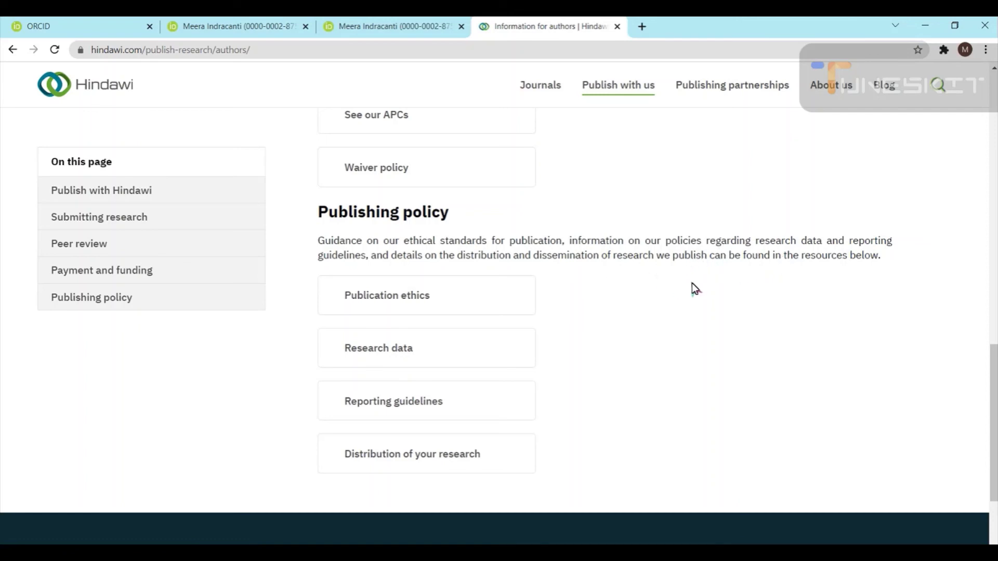
scroll(691, 286, up, 2)
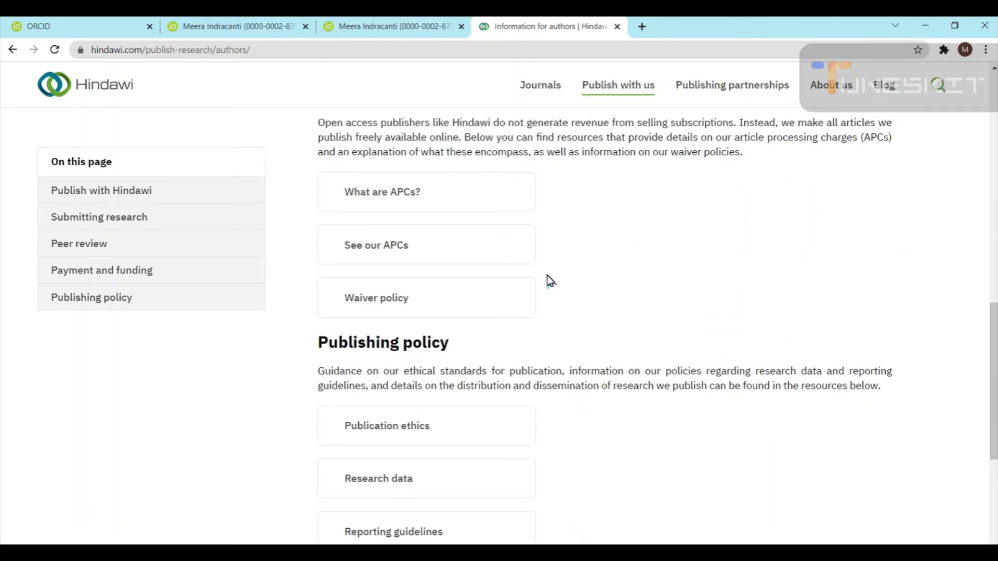
scroll(536, 273, up, 2)
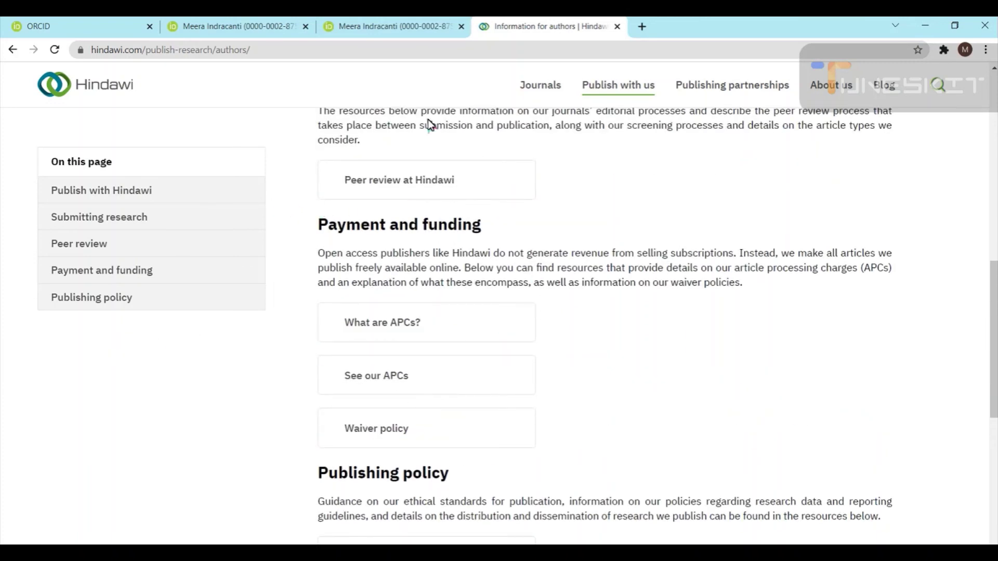
click(163, 219)
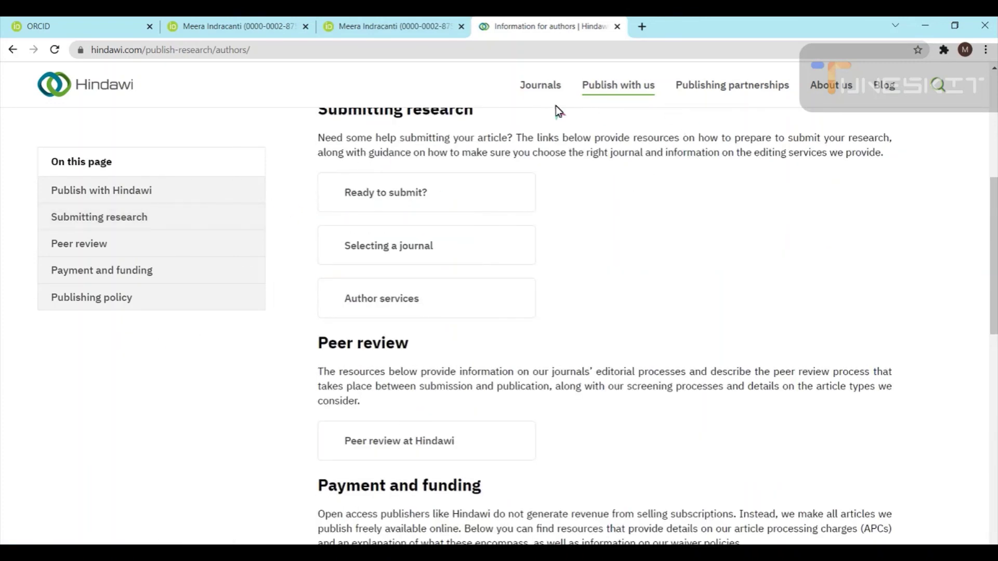
click(540, 89)
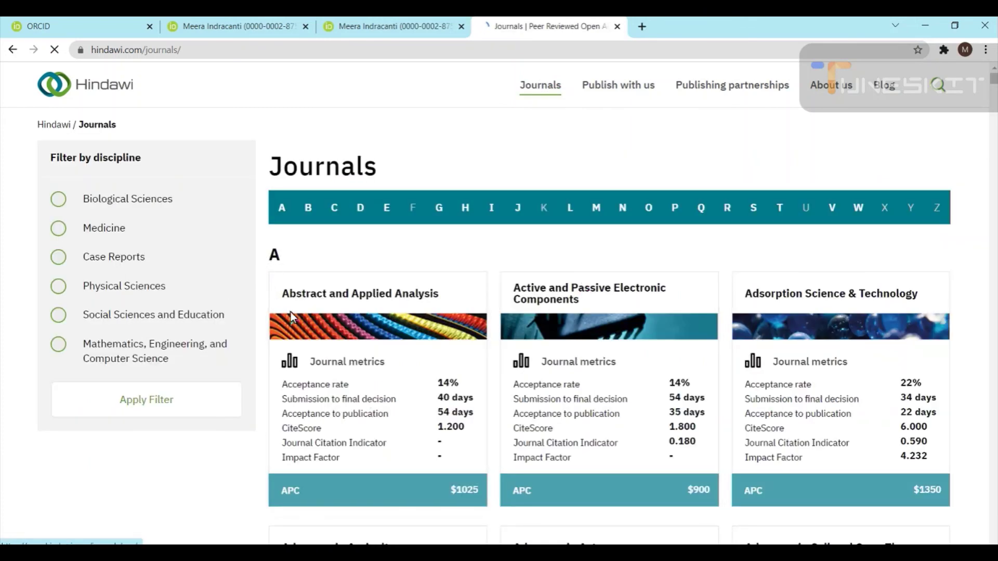
Open the newest Abstract and Applied Analysis article in a new tab, then its author's ORCID record
click(398, 297)
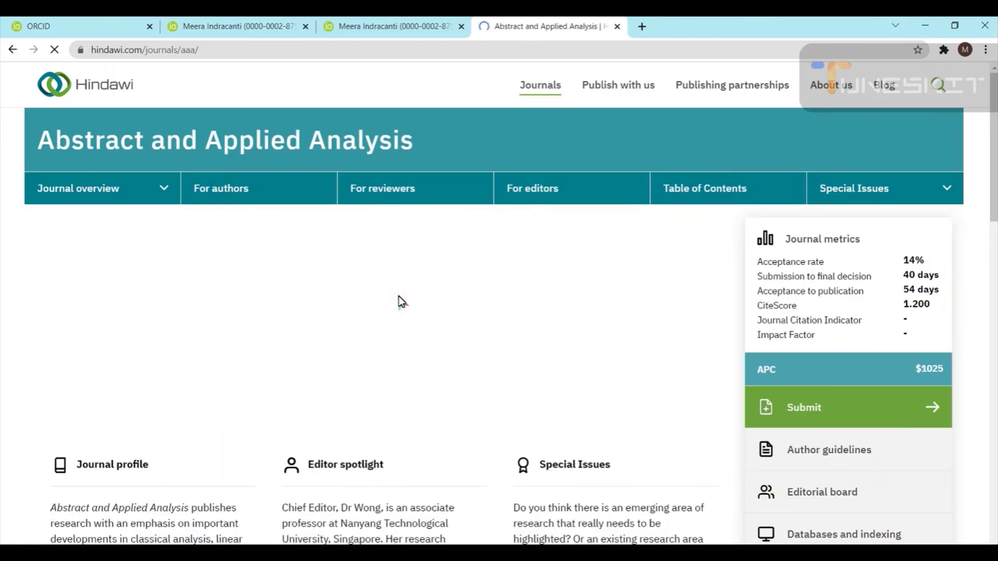
scroll(591, 311, down, 7)
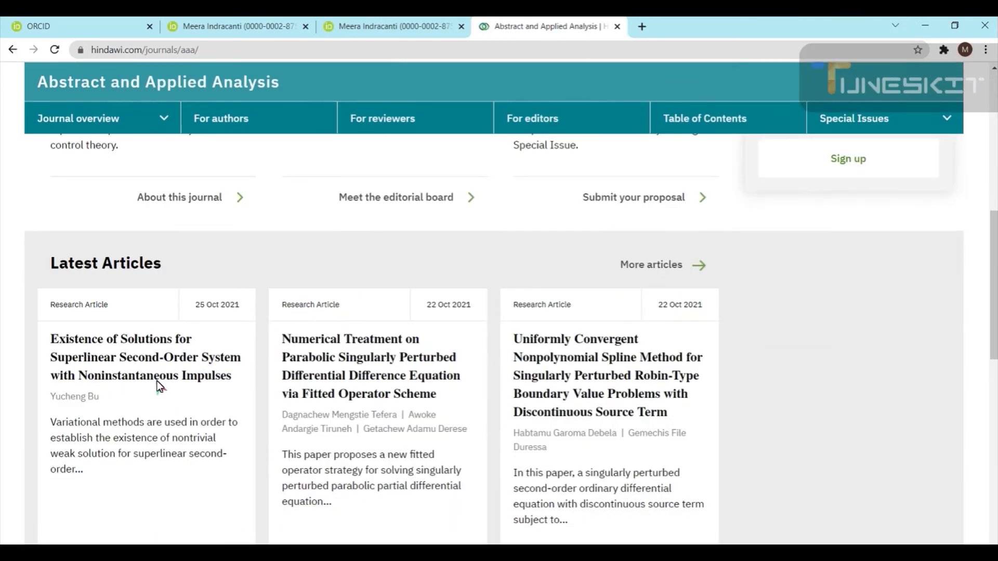
right_click(156, 364)
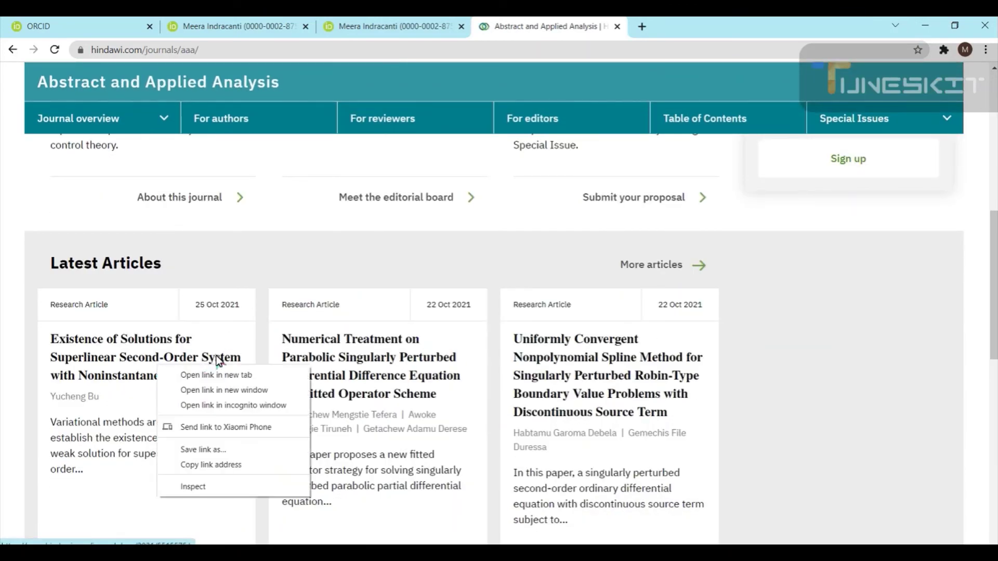
click(214, 374)
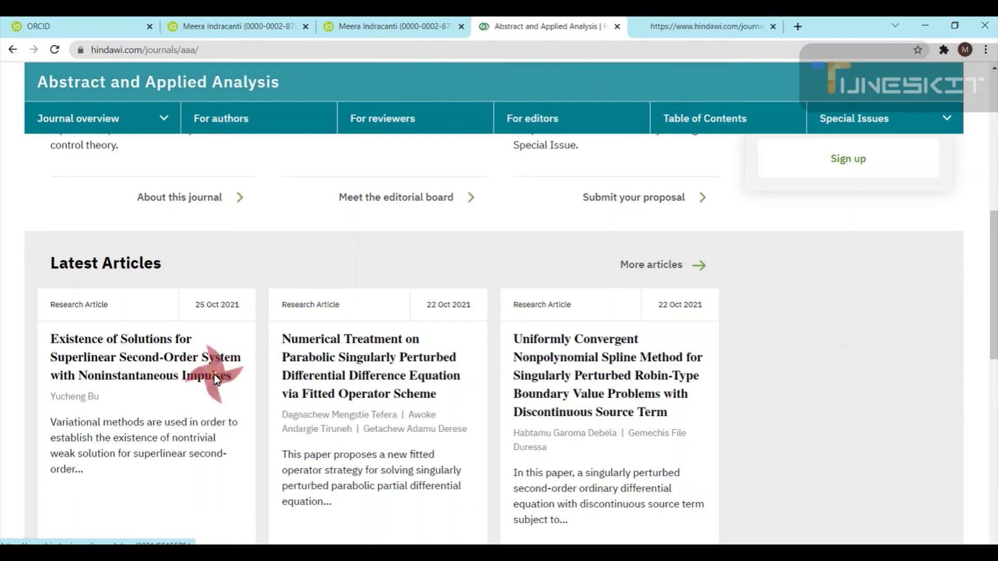
click(642, 23)
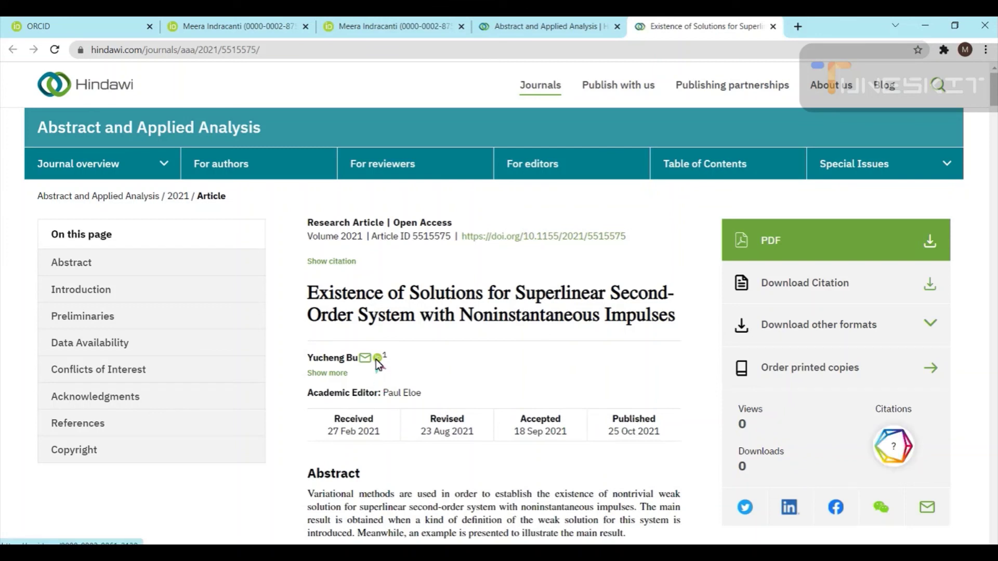
right_click(376, 360)
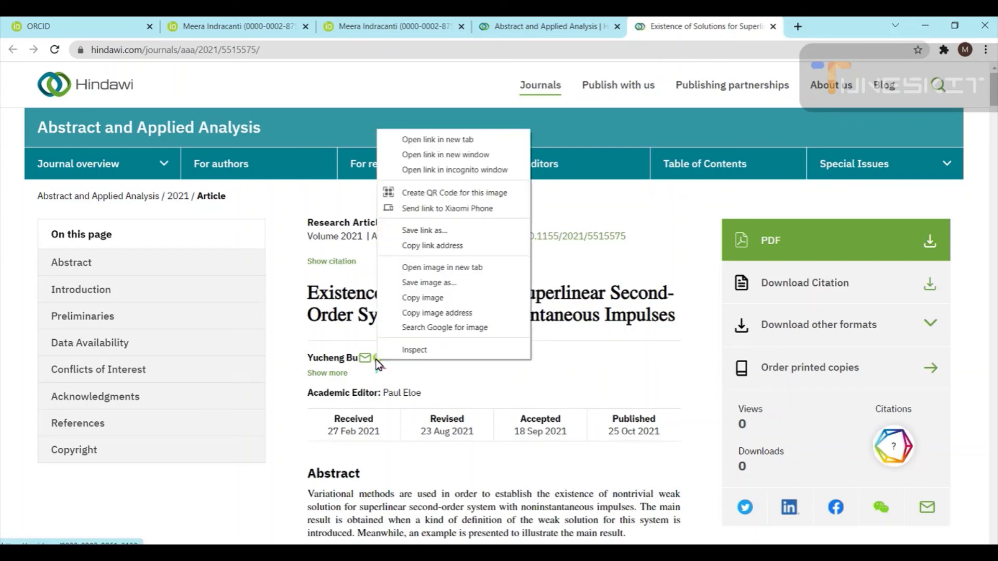
click(473, 139)
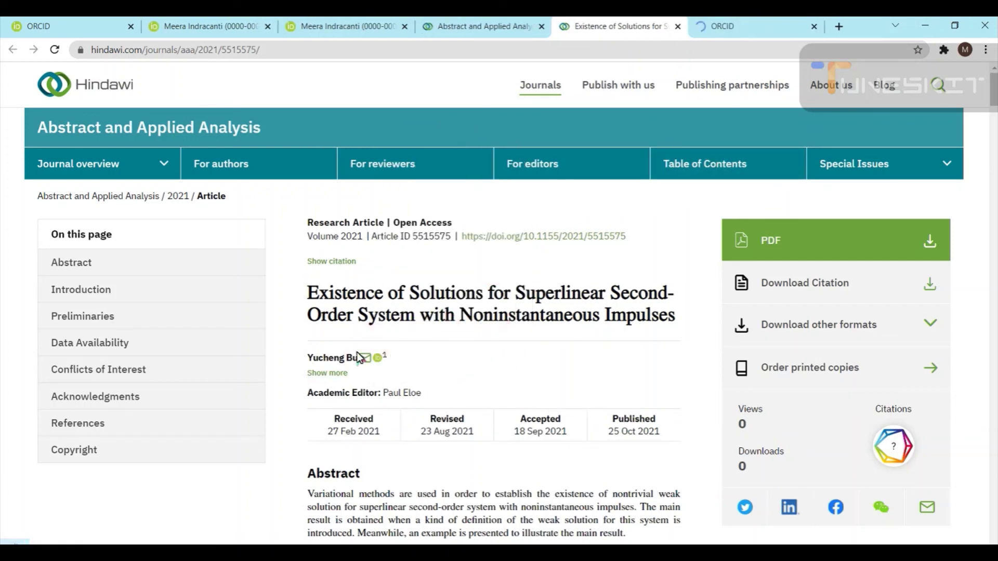
Look over the author's ORCID record, then close that tab
click(736, 26)
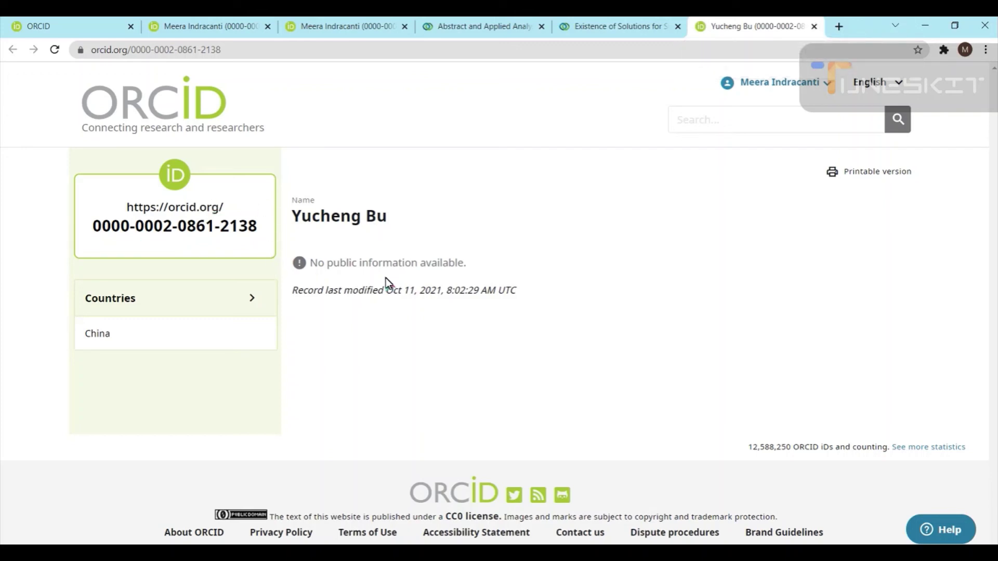
click(813, 29)
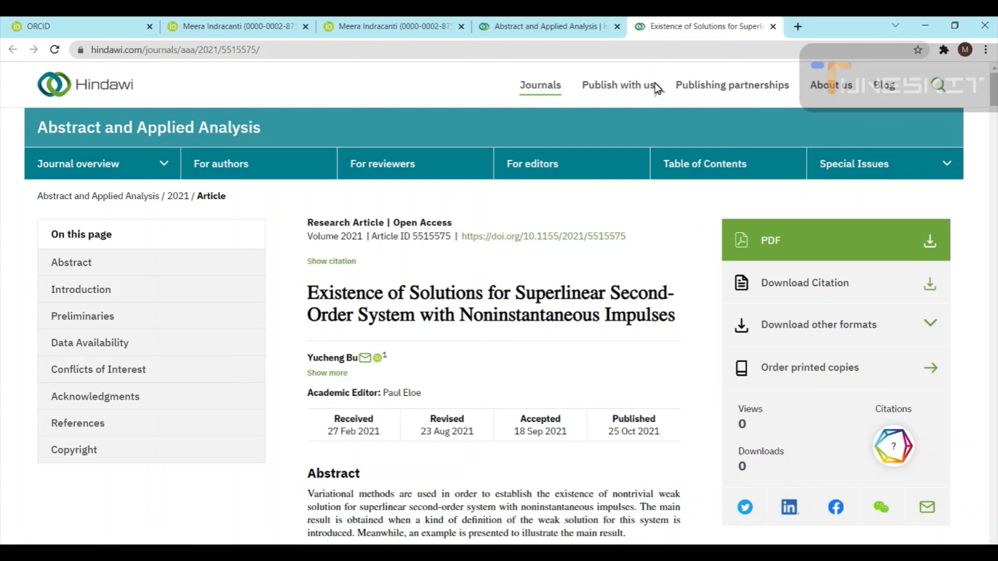
From the journal tab, open the Numerical Treatment article's first-author ORCID record in a new tab
click(525, 26)
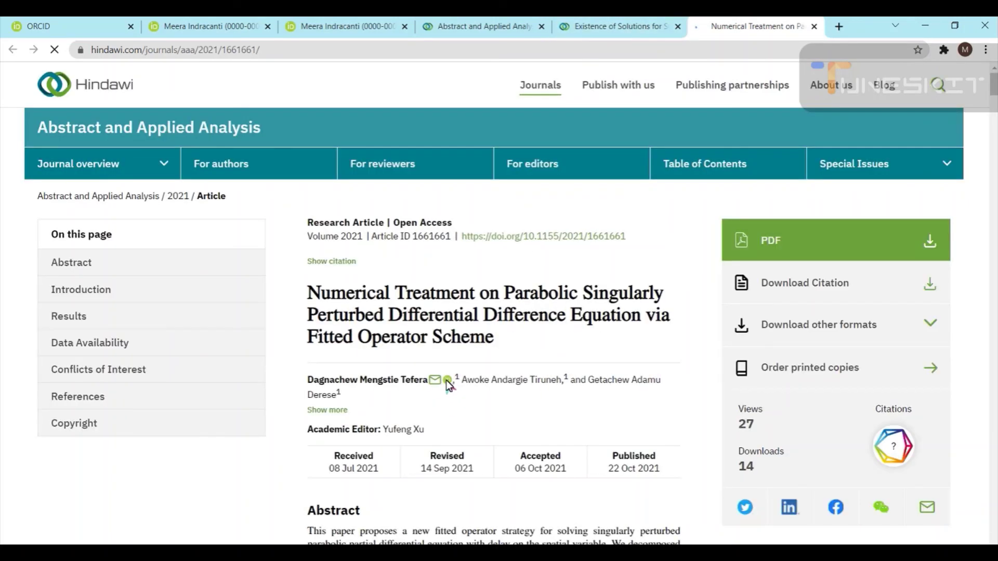
right_click(444, 380)
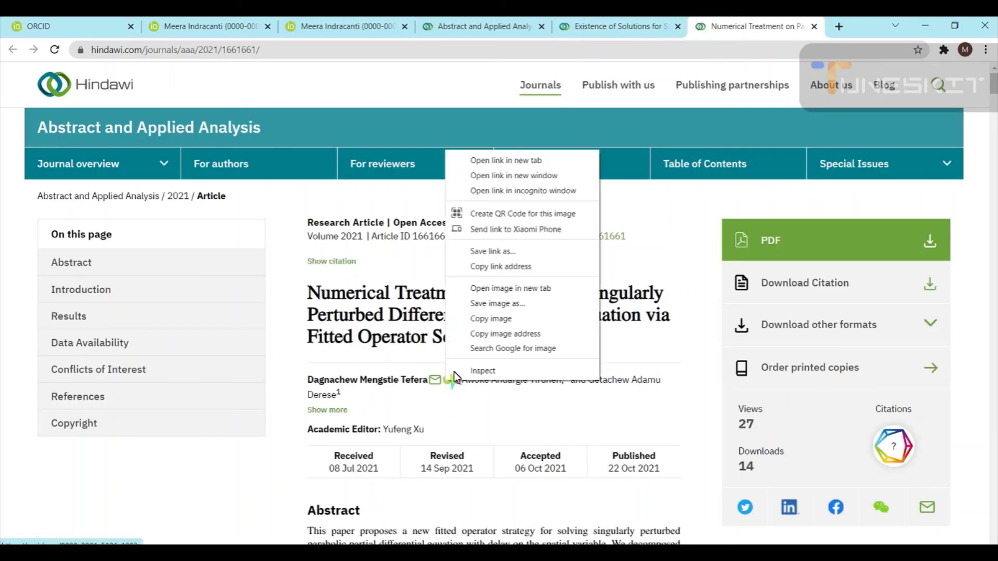
click(495, 161)
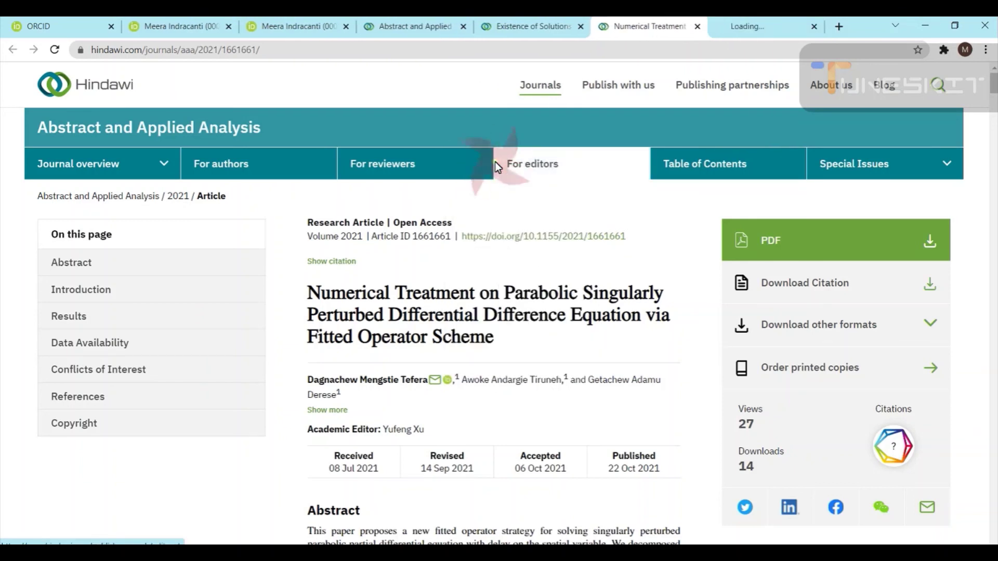
Scroll the first author's ORCID record to its Works, showing the Numerical Treatment article from Crossref
click(749, 26)
click(511, 260)
scroll(453, 394, down, 3)
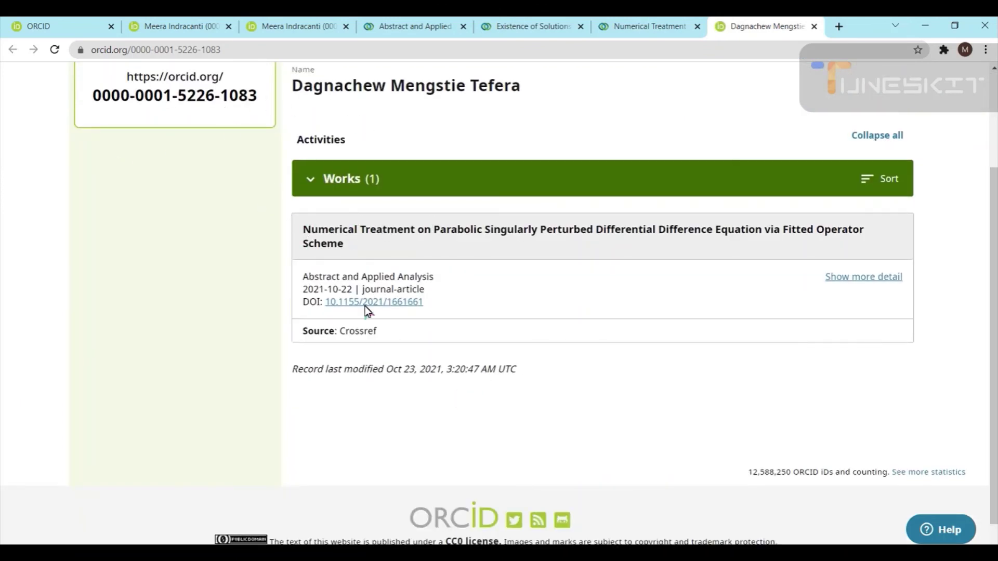
scroll(365, 310, down, 1)
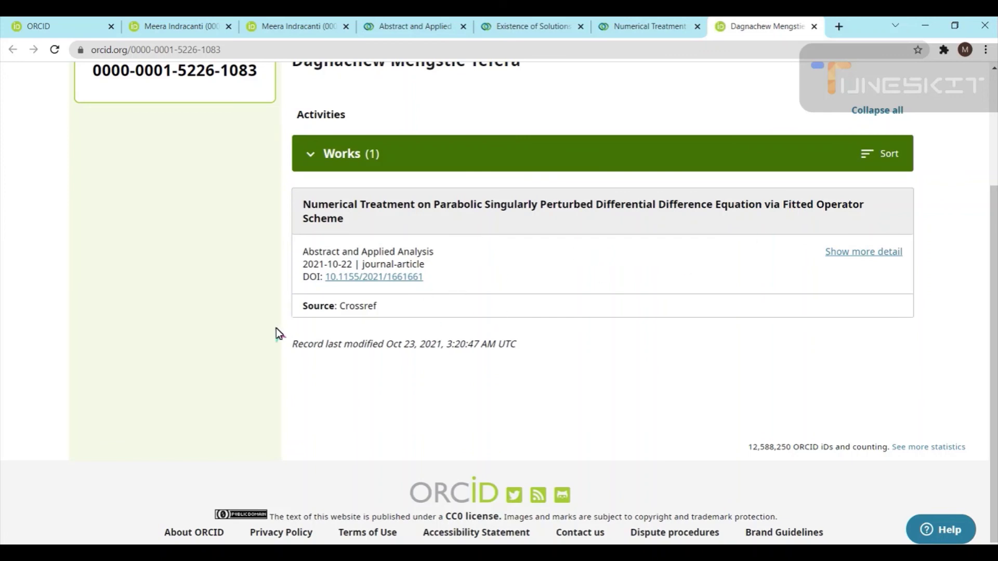
scroll(601, 305, up, 3)
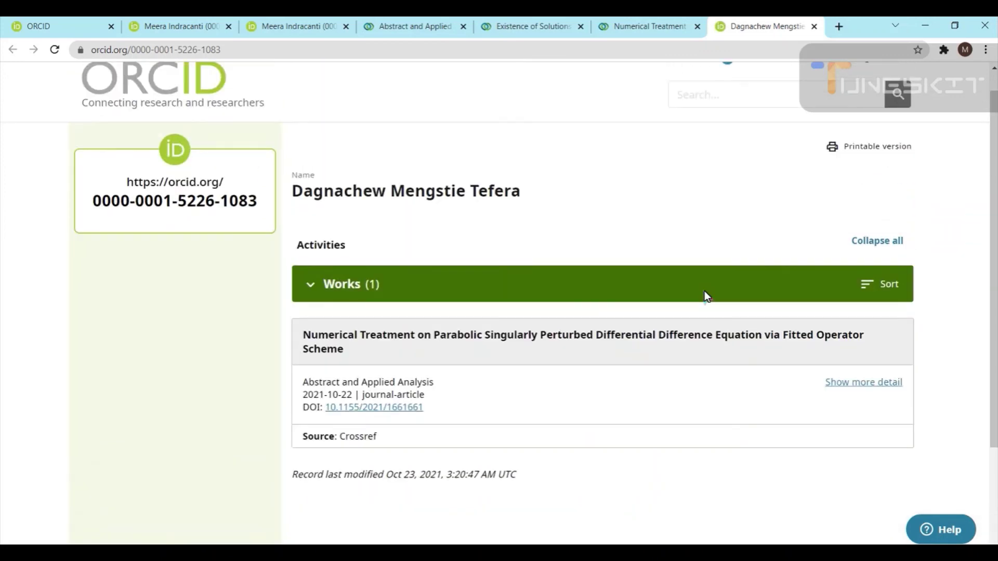